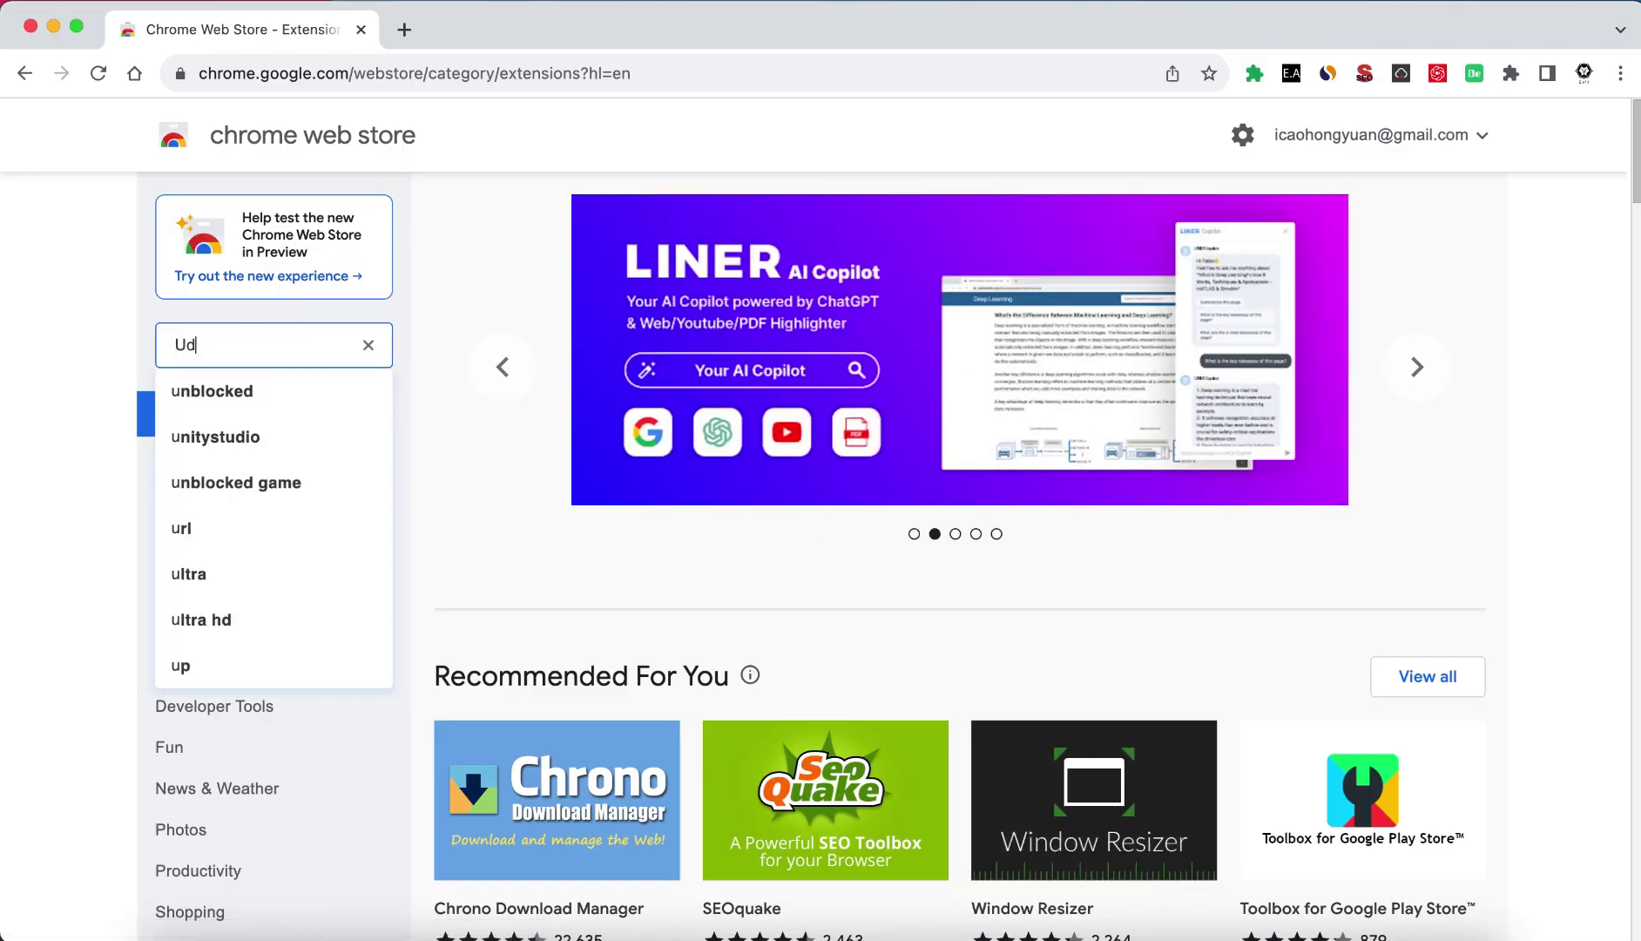
text(emy not)
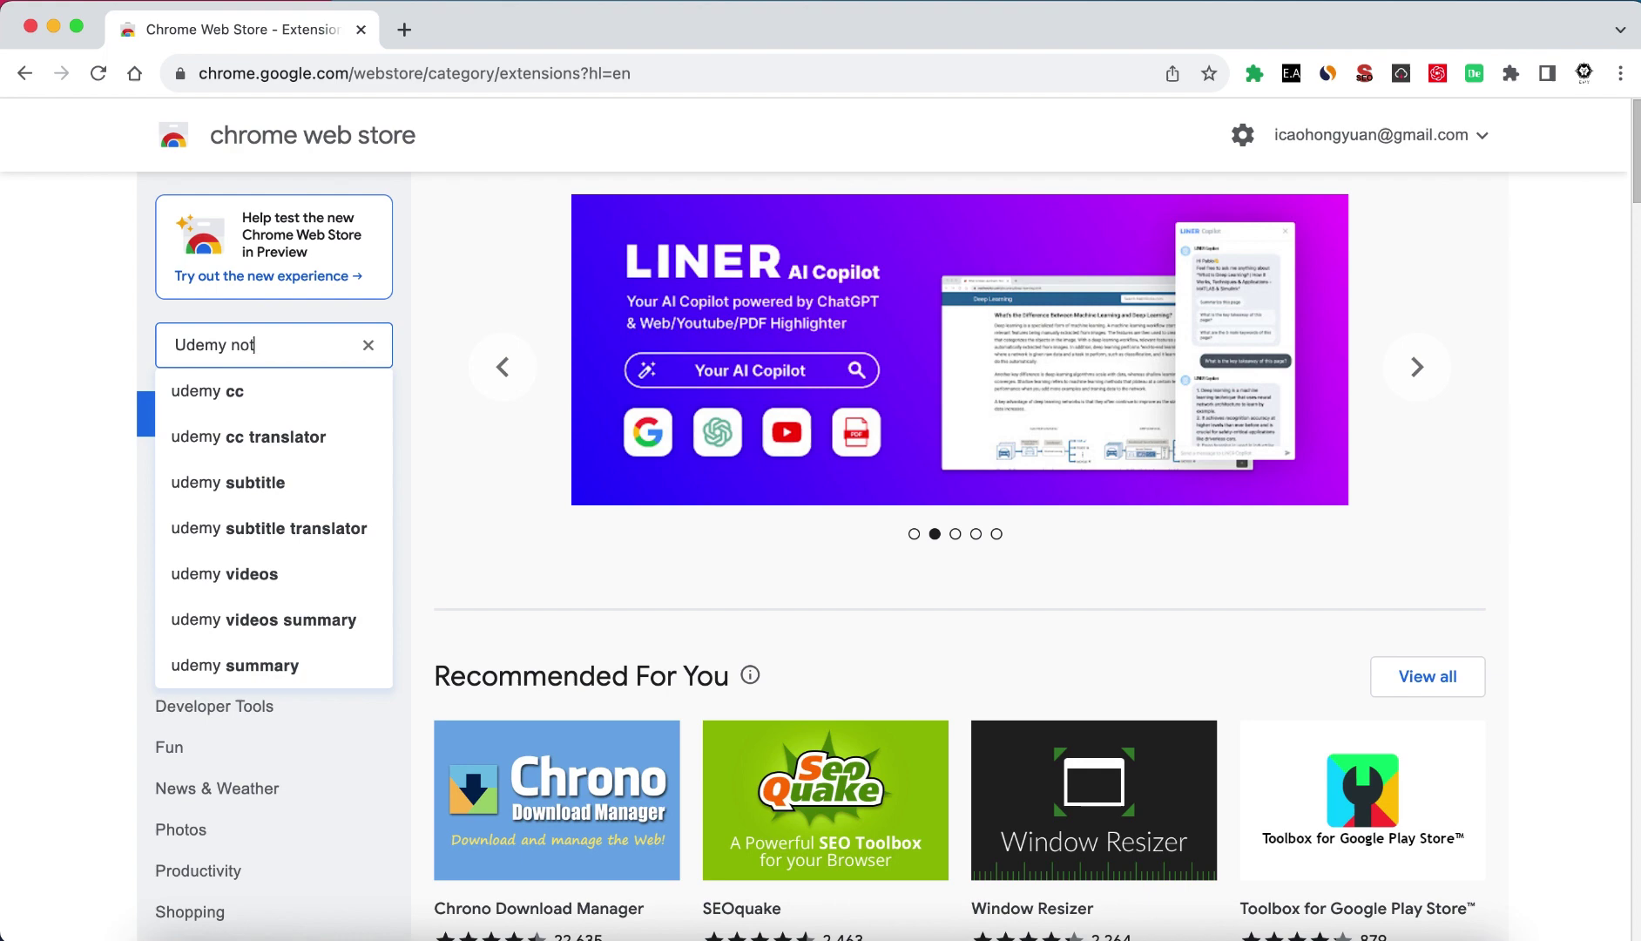
text(e)
Search the Web Store for 'Udemy note' and add the NoteGPT Udemy Summary extension to Chrome
key(Return)
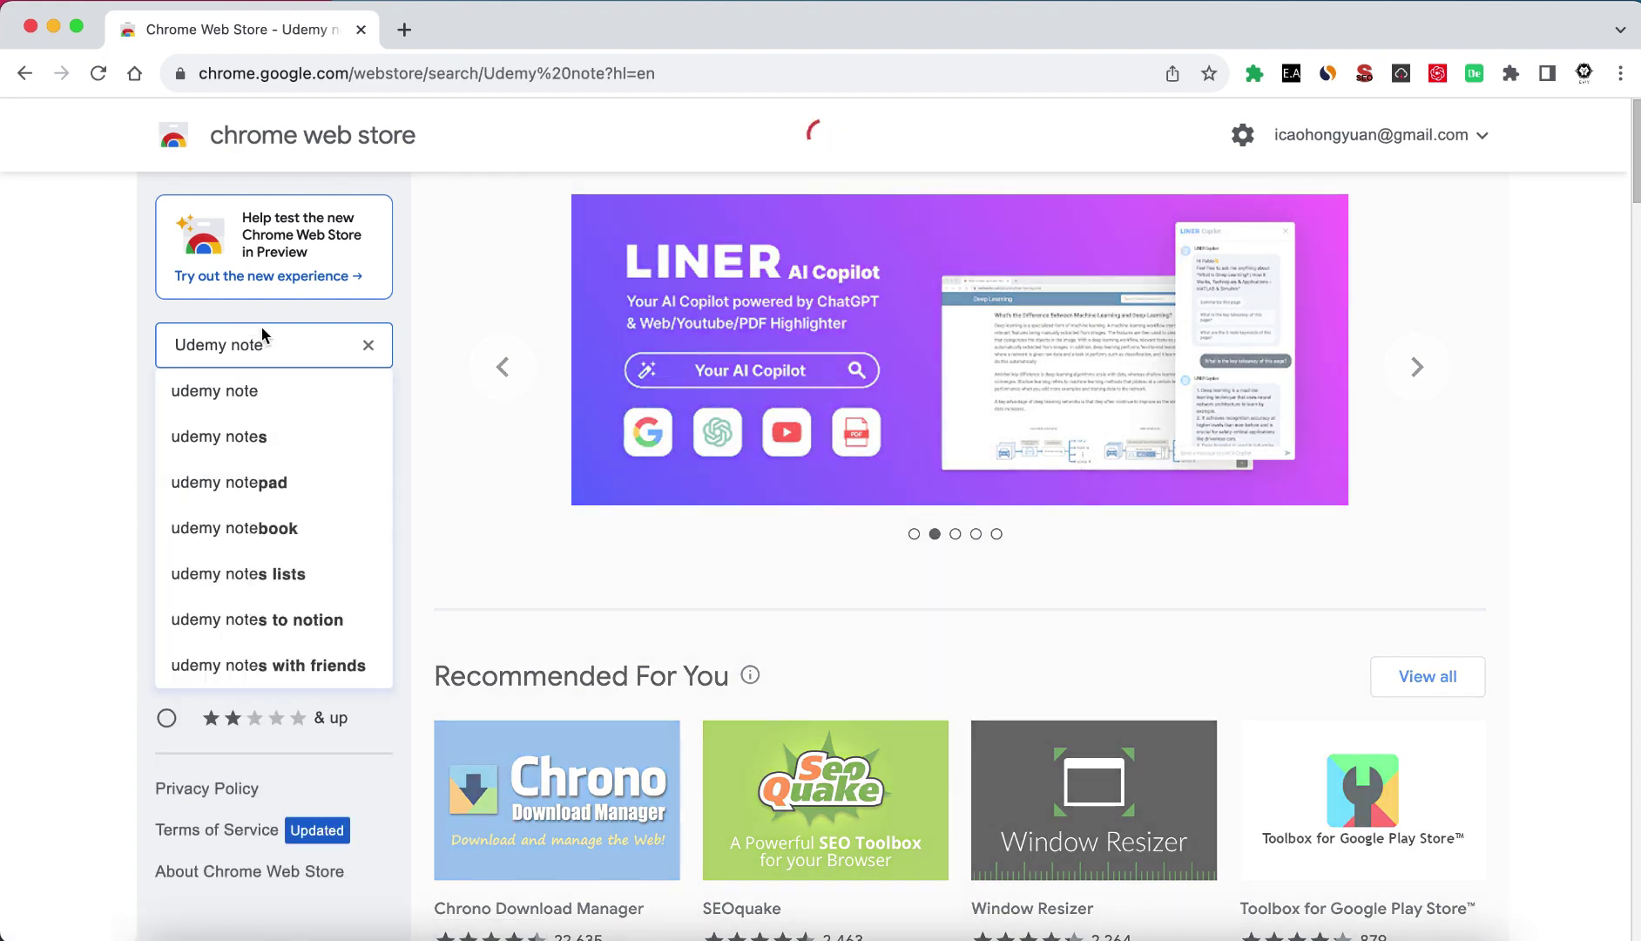
click(571, 384)
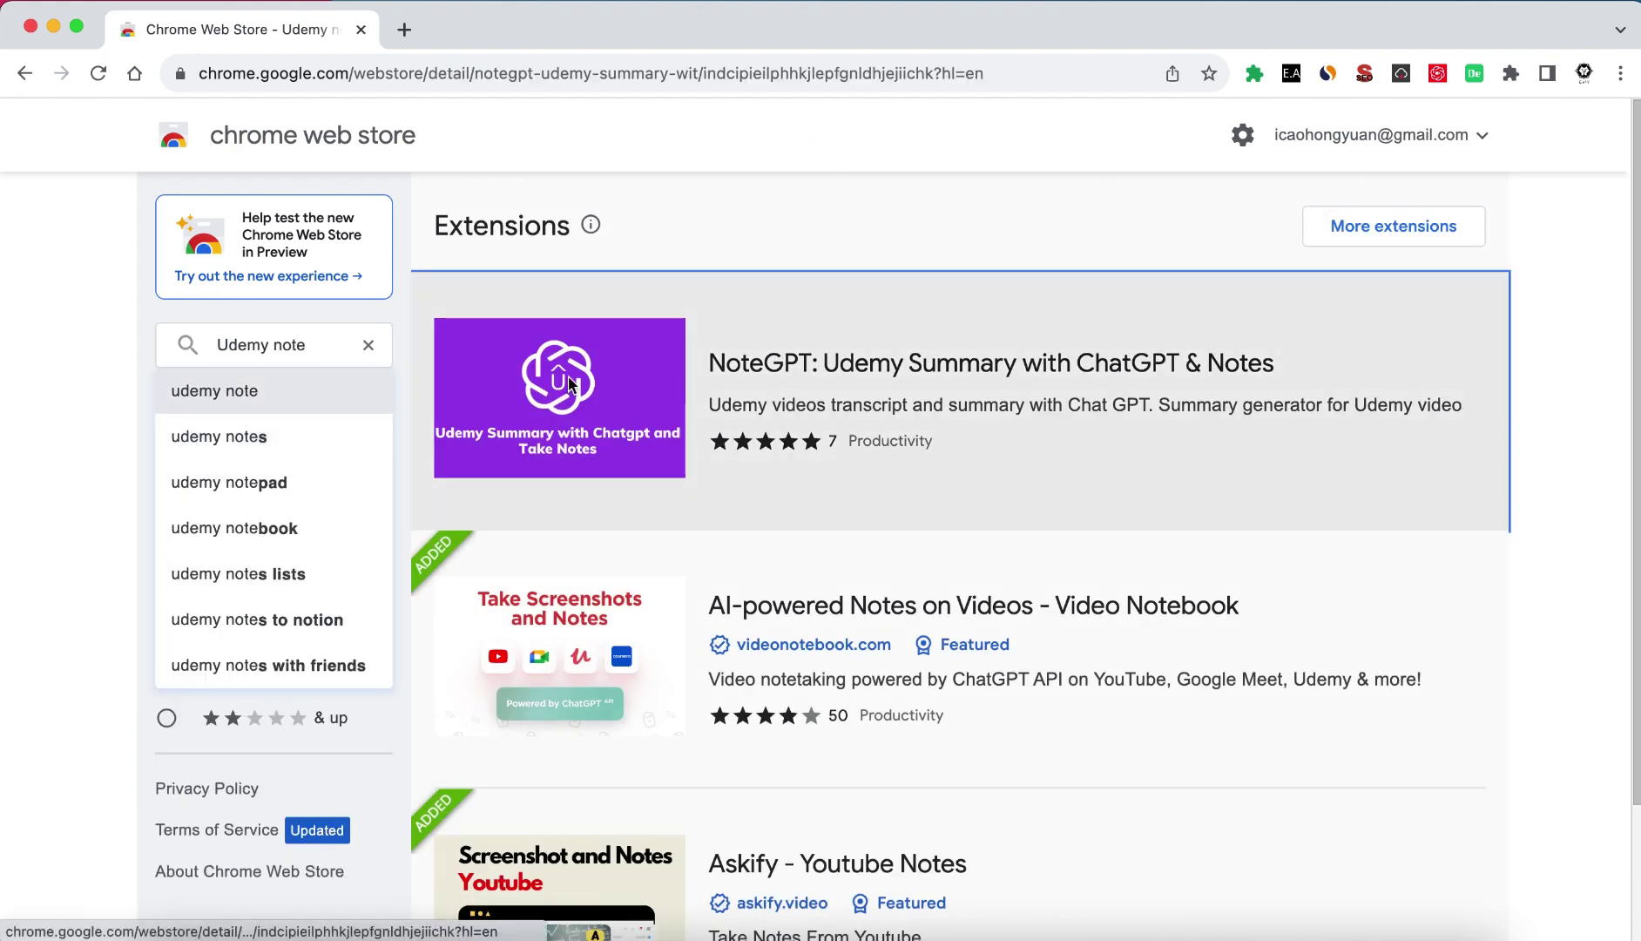
click(1257, 307)
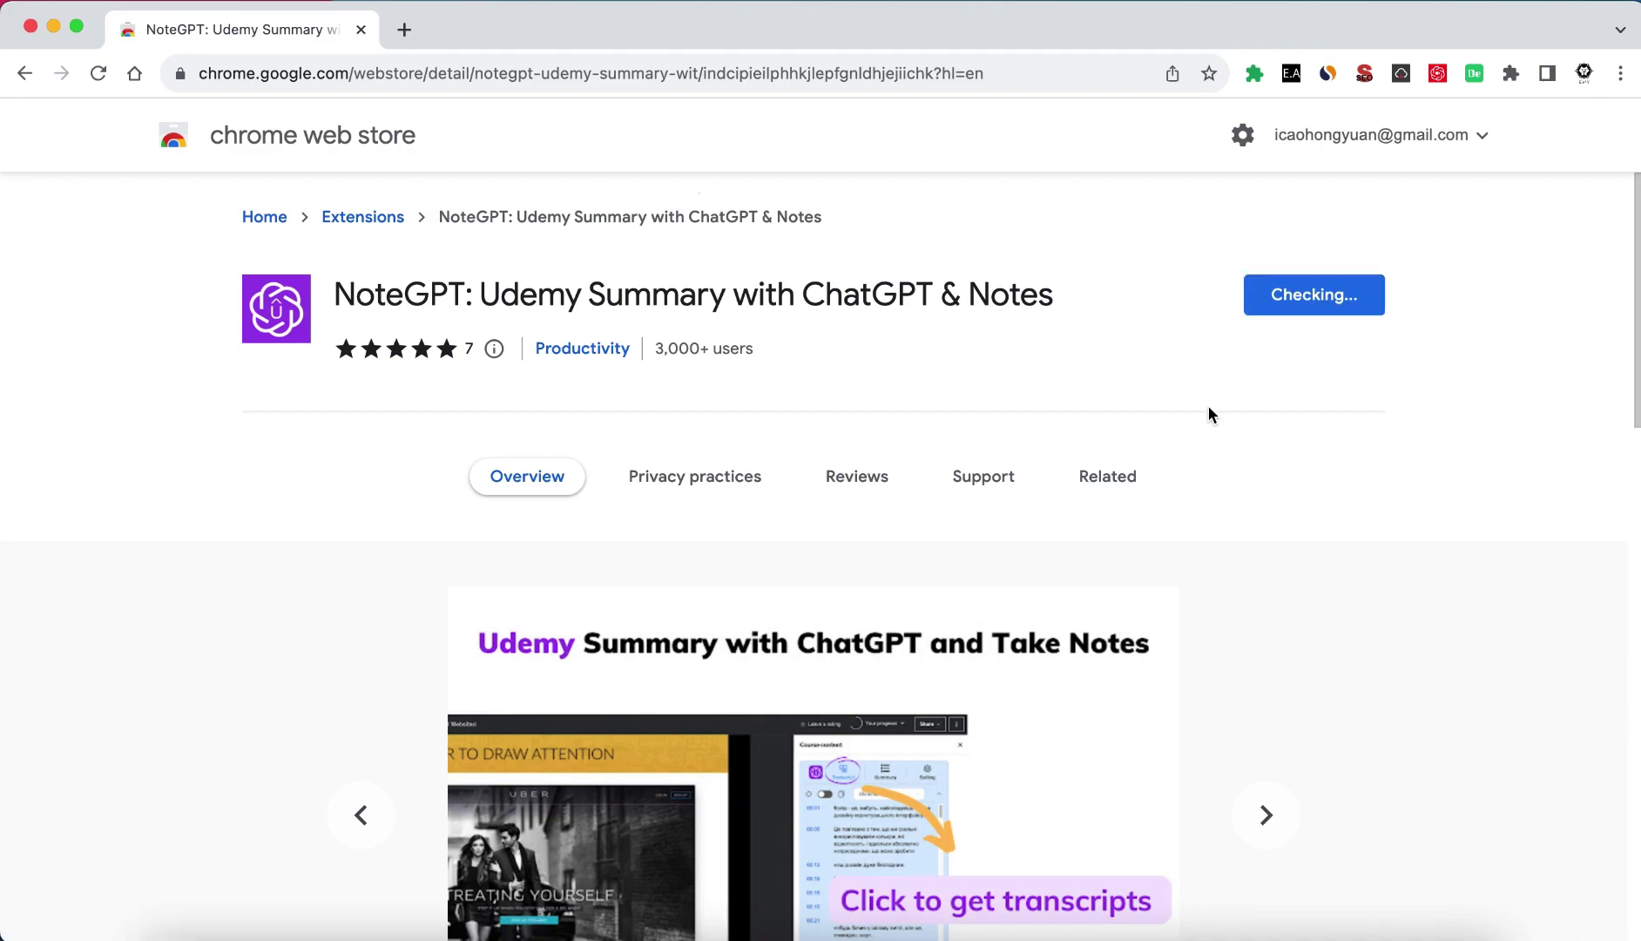
Confirm the NoteGPT extension install and dismiss the extension-added notification
click(1009, 559)
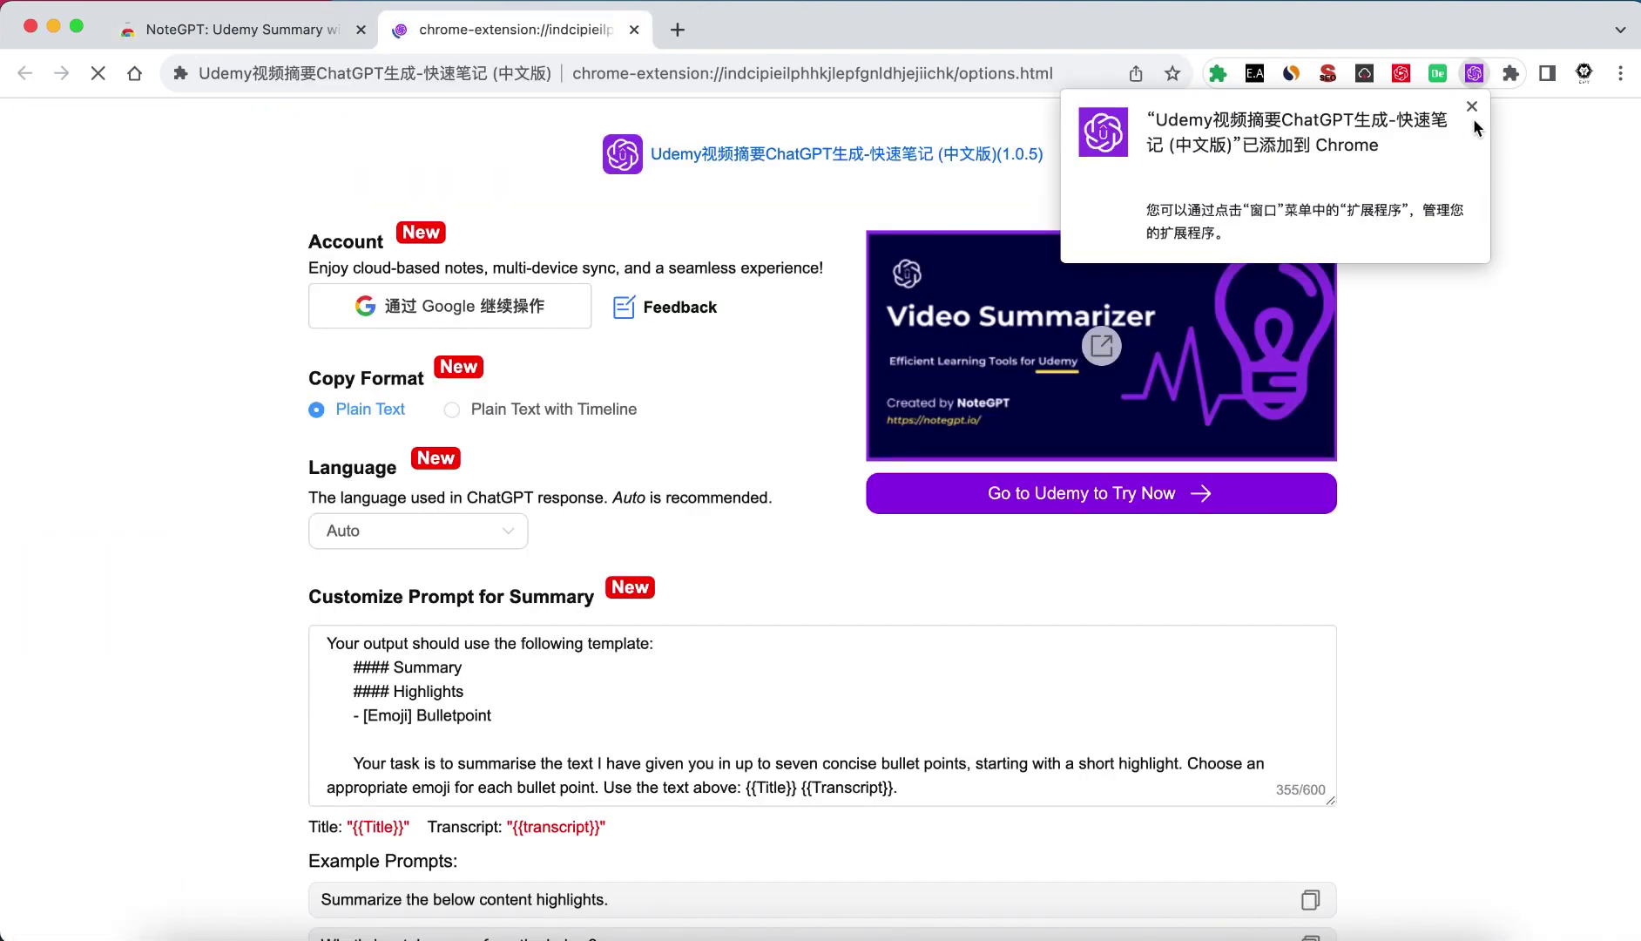
click(1472, 107)
scroll(820, 449, down, 2)
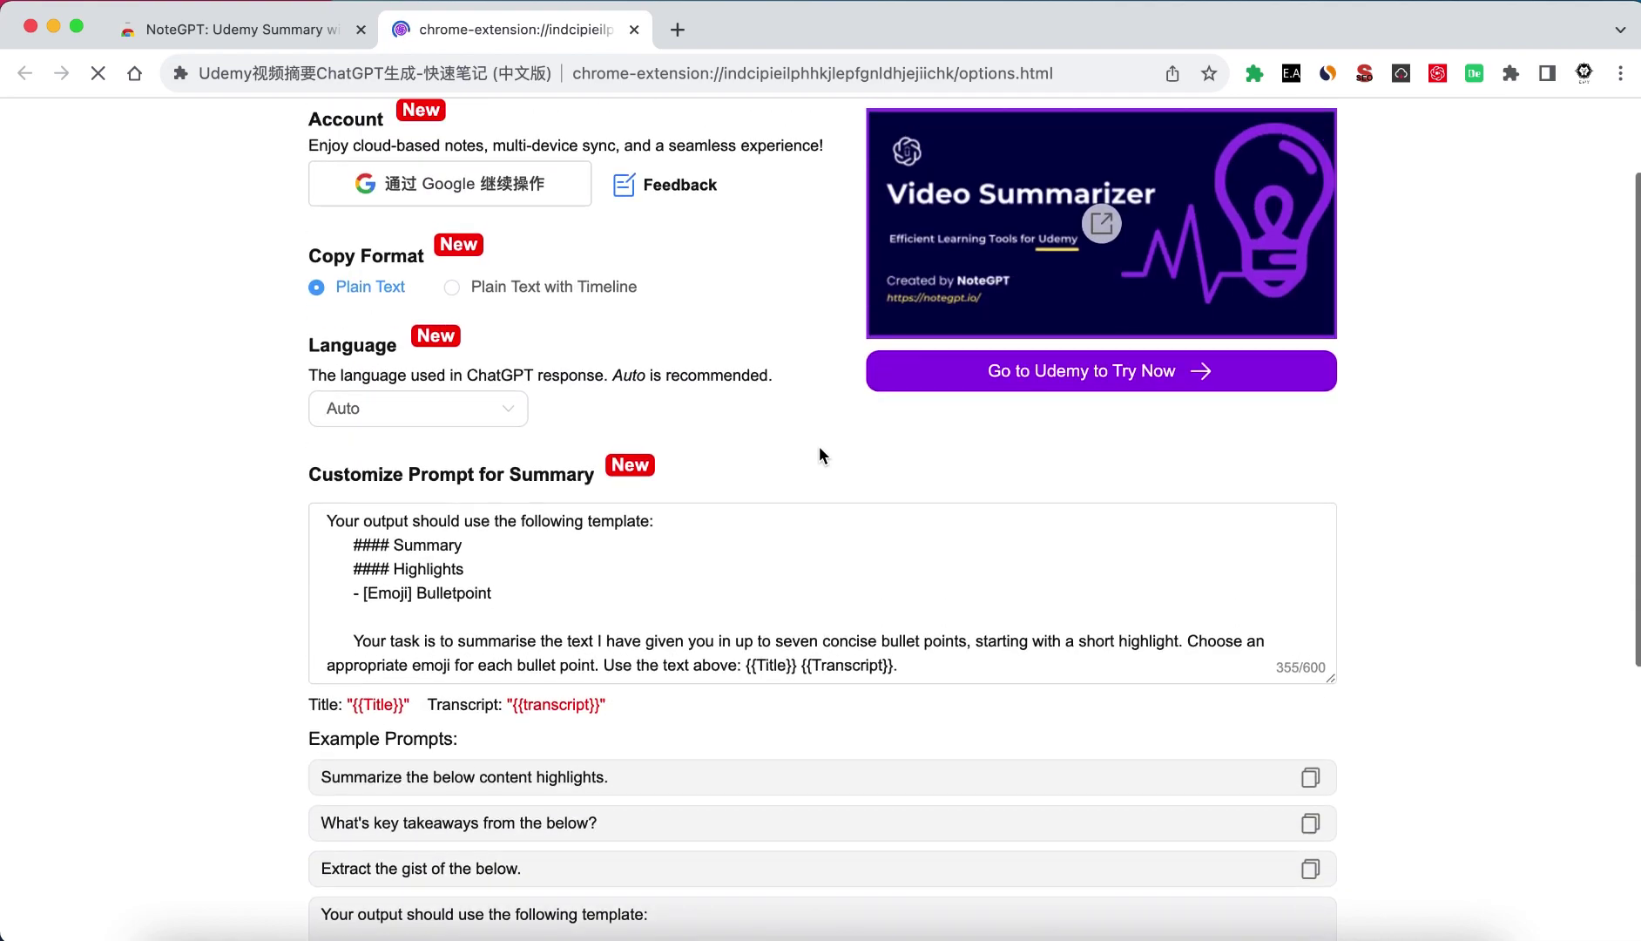
scroll(820, 449, up, 2)
scroll(820, 448, down, 5)
scroll(820, 449, down, 5)
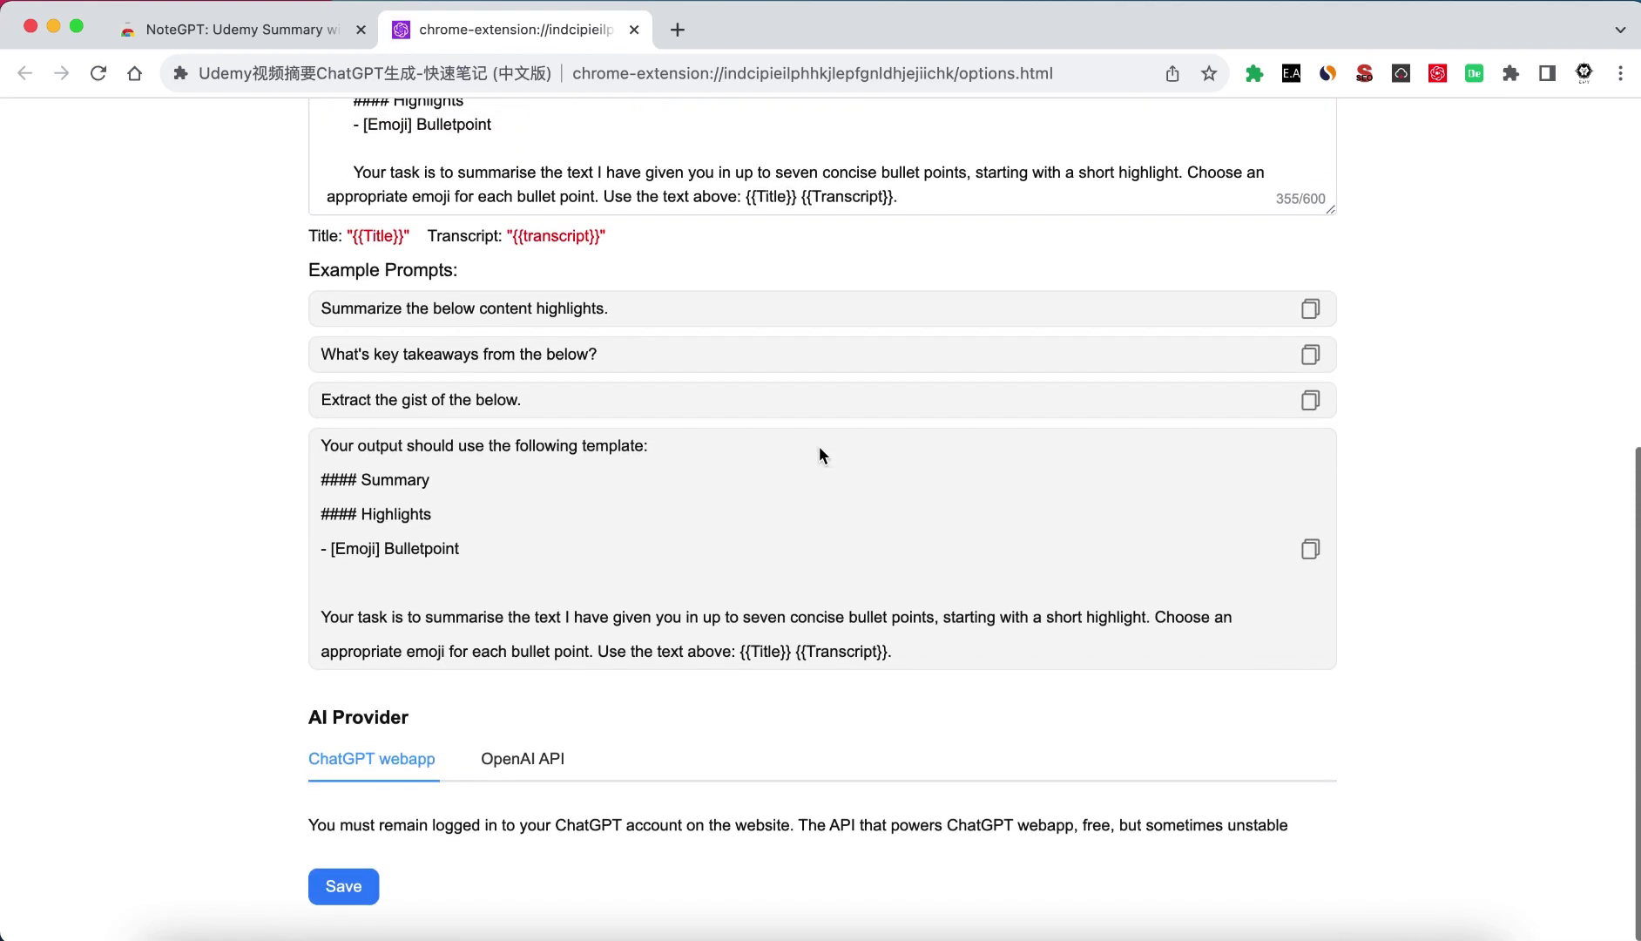
scroll(820, 446, up, 3)
scroll(820, 448, up, 7)
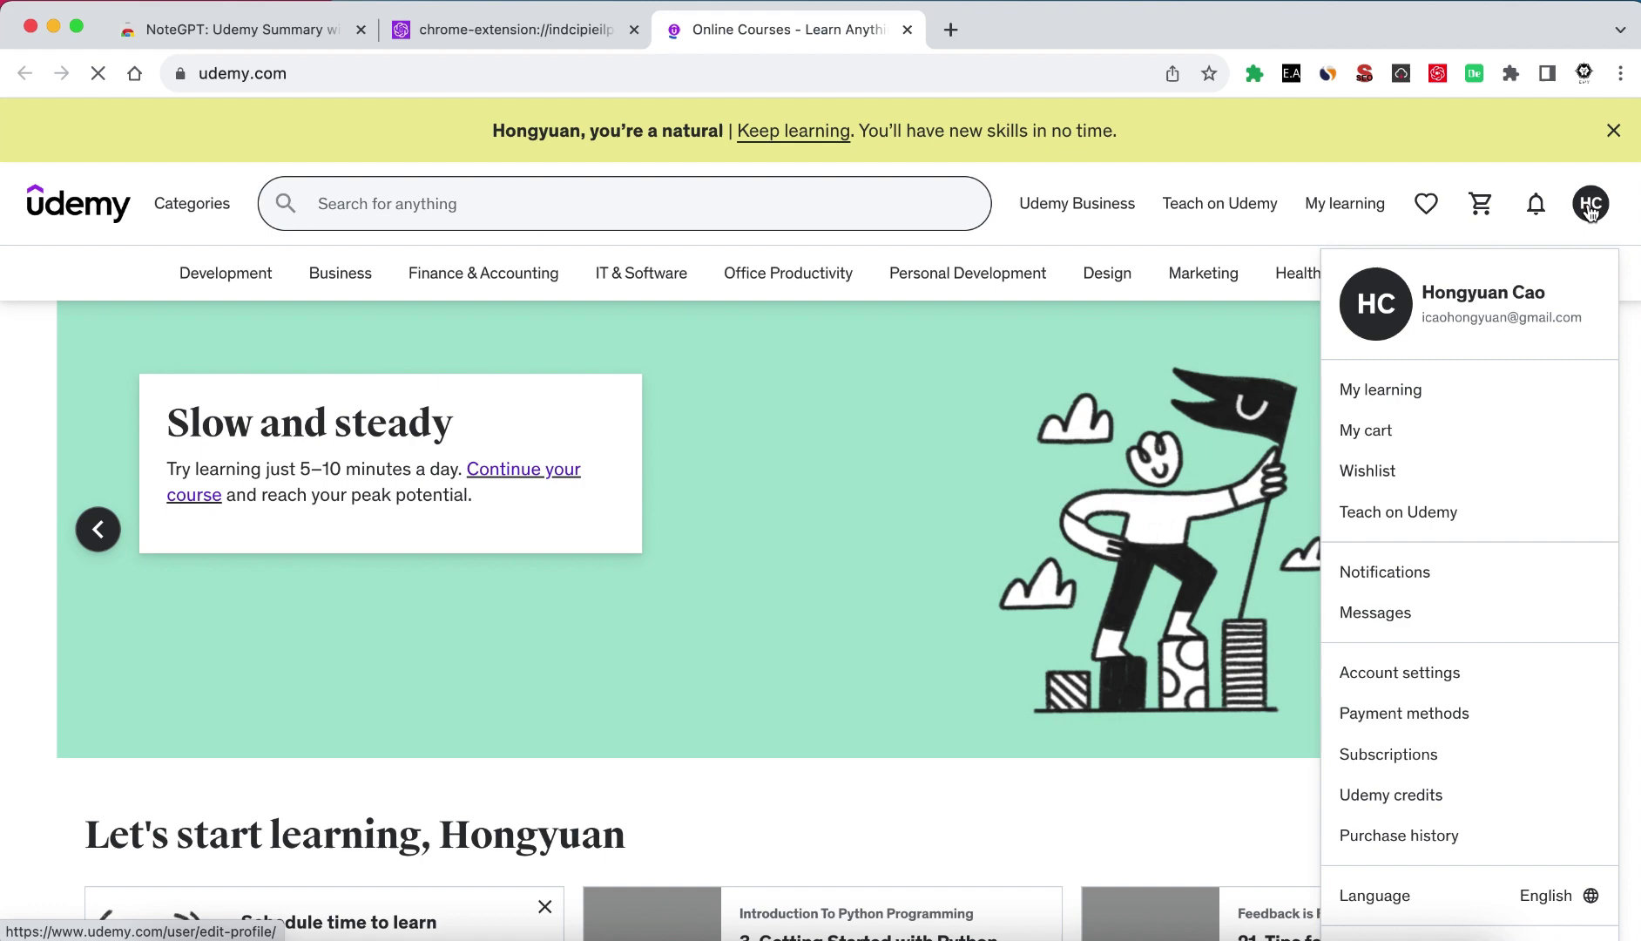
From My learning, open the Introduction To Python Programming course
click(1395, 384)
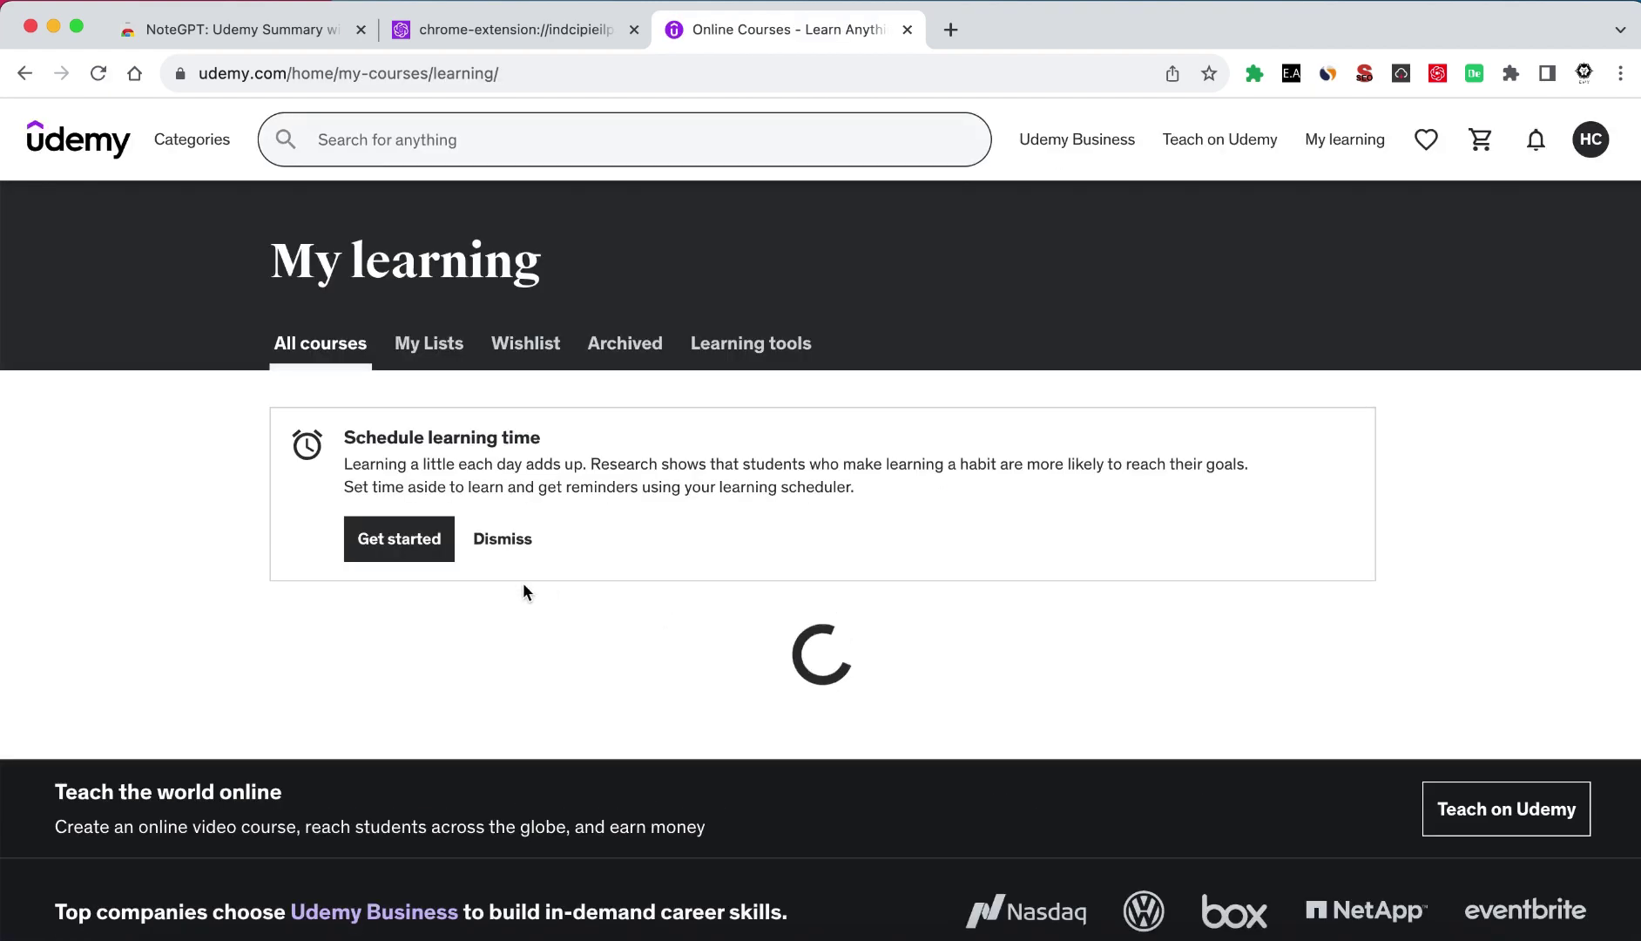
click(385, 702)
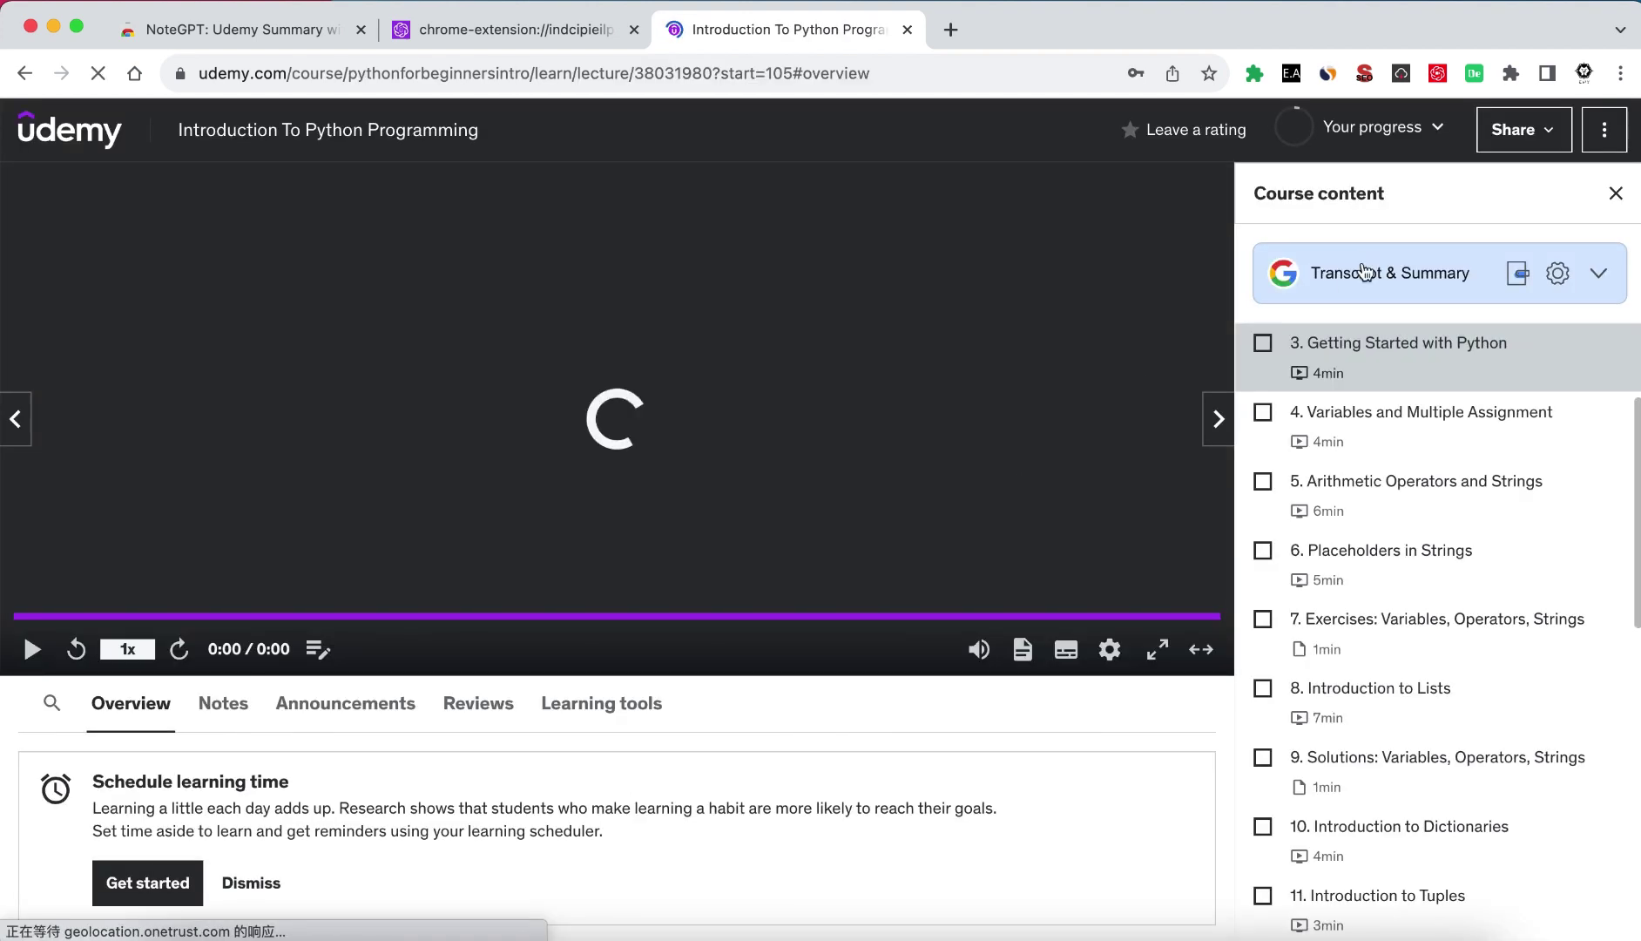
Expand the NoteGPT Transcript & Summary panel and switch it to the Summary tab
click(1377, 280)
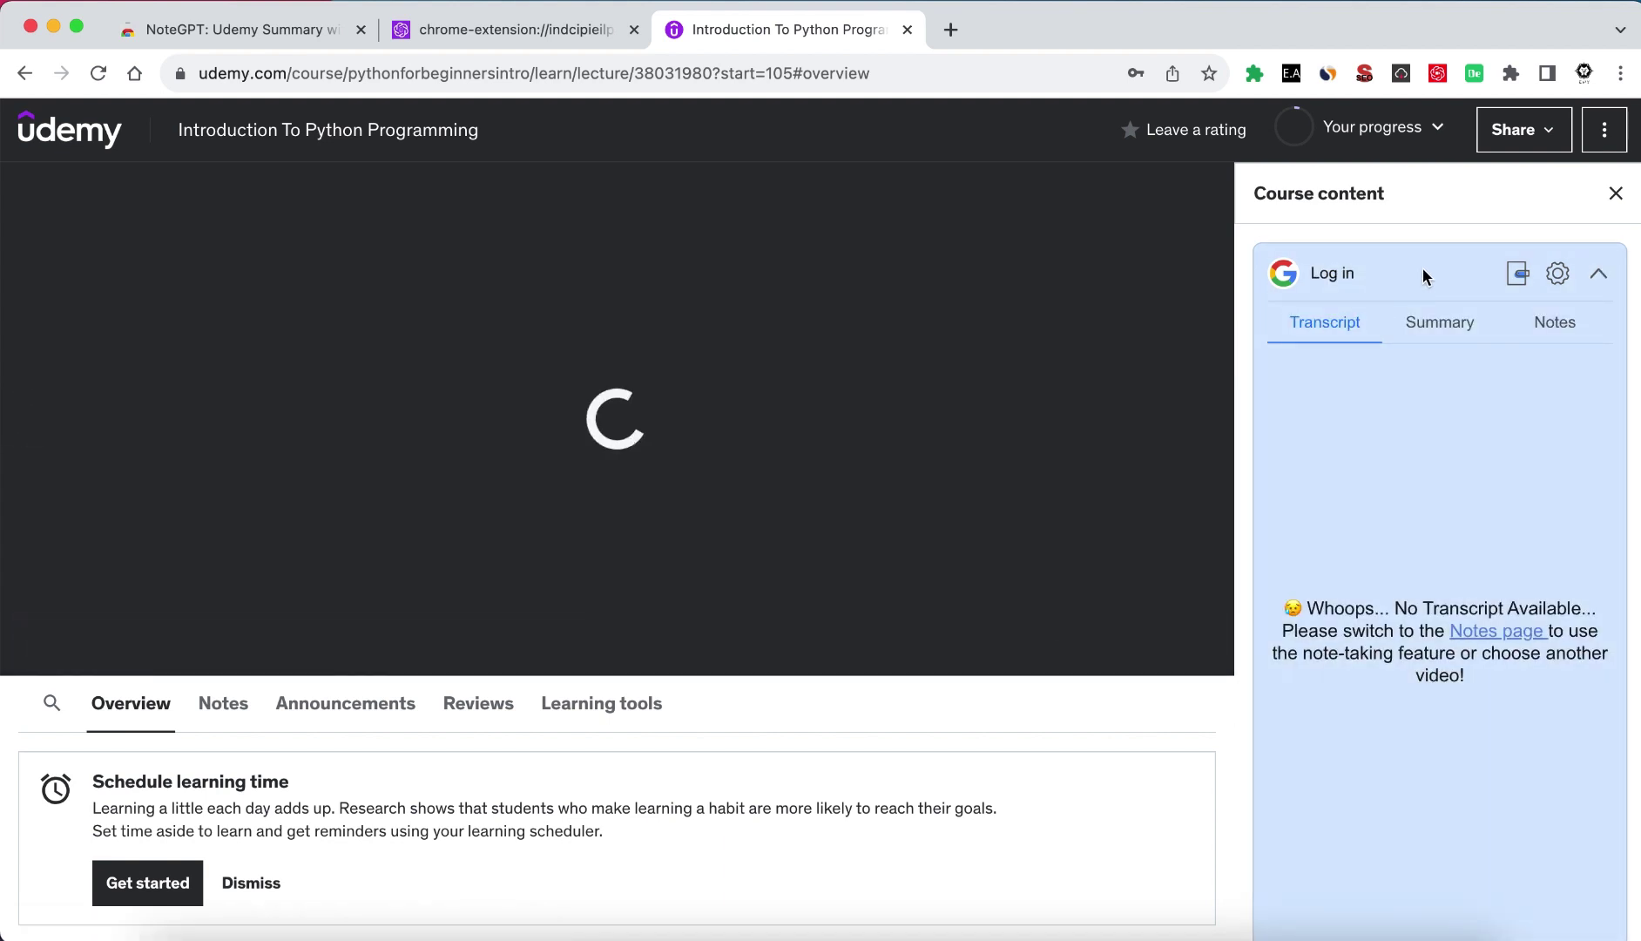
scroll(1410, 512, down, 1)
scroll(1410, 511, down, 1)
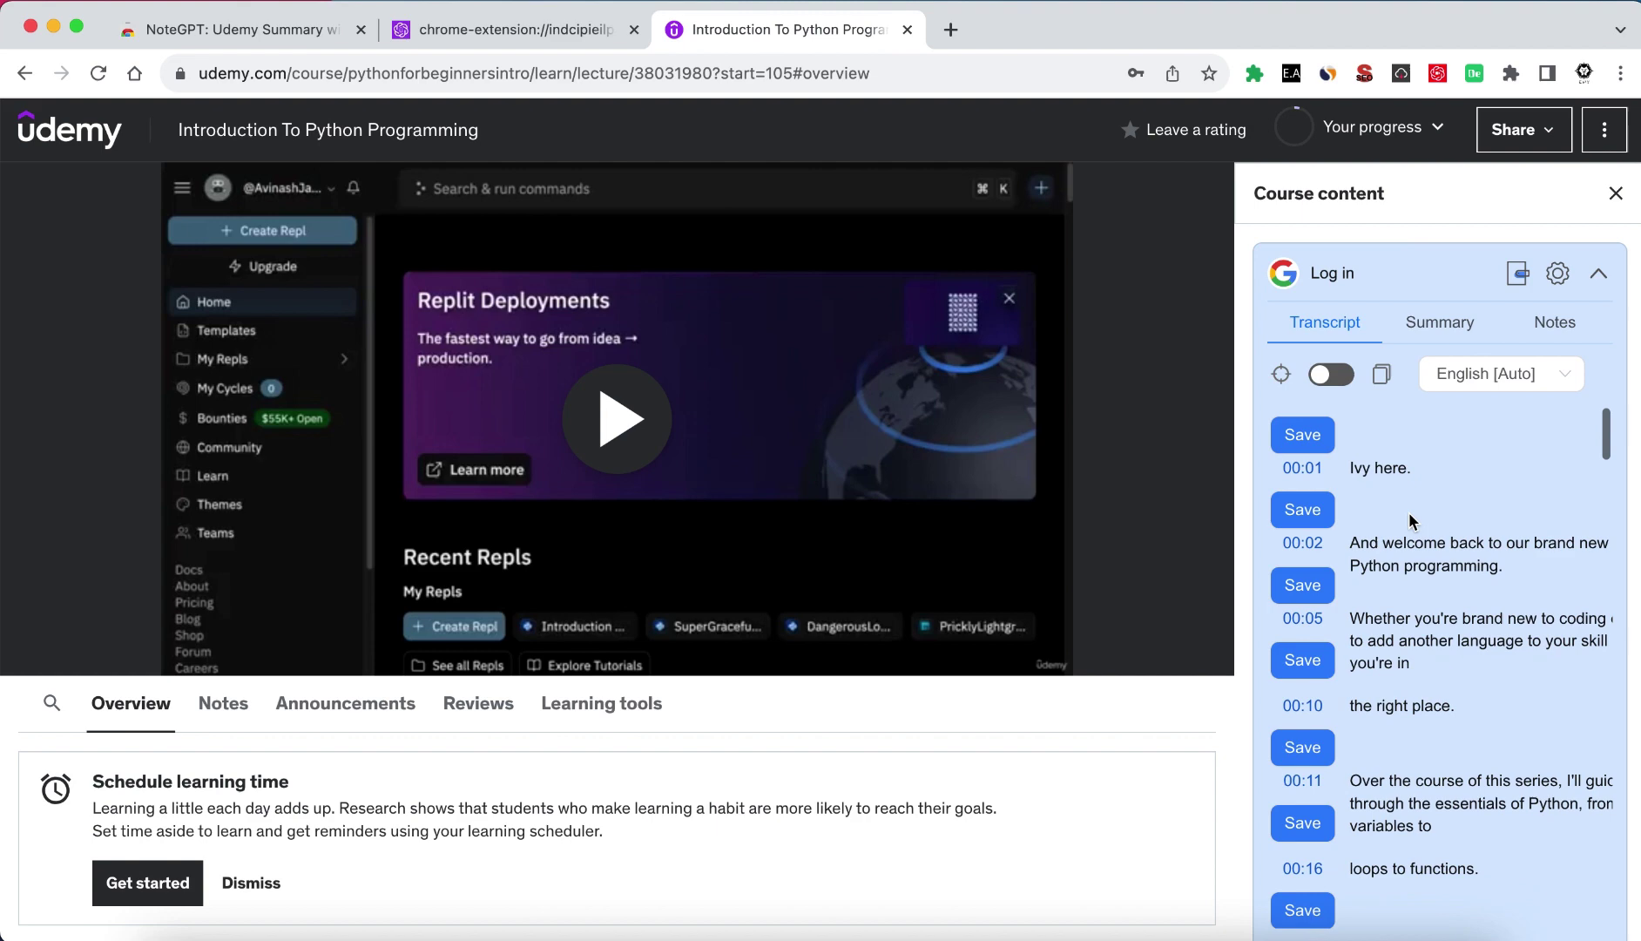
scroll(1409, 512, down, 5)
scroll(1409, 511, down, 6)
scroll(1410, 513, up, 5)
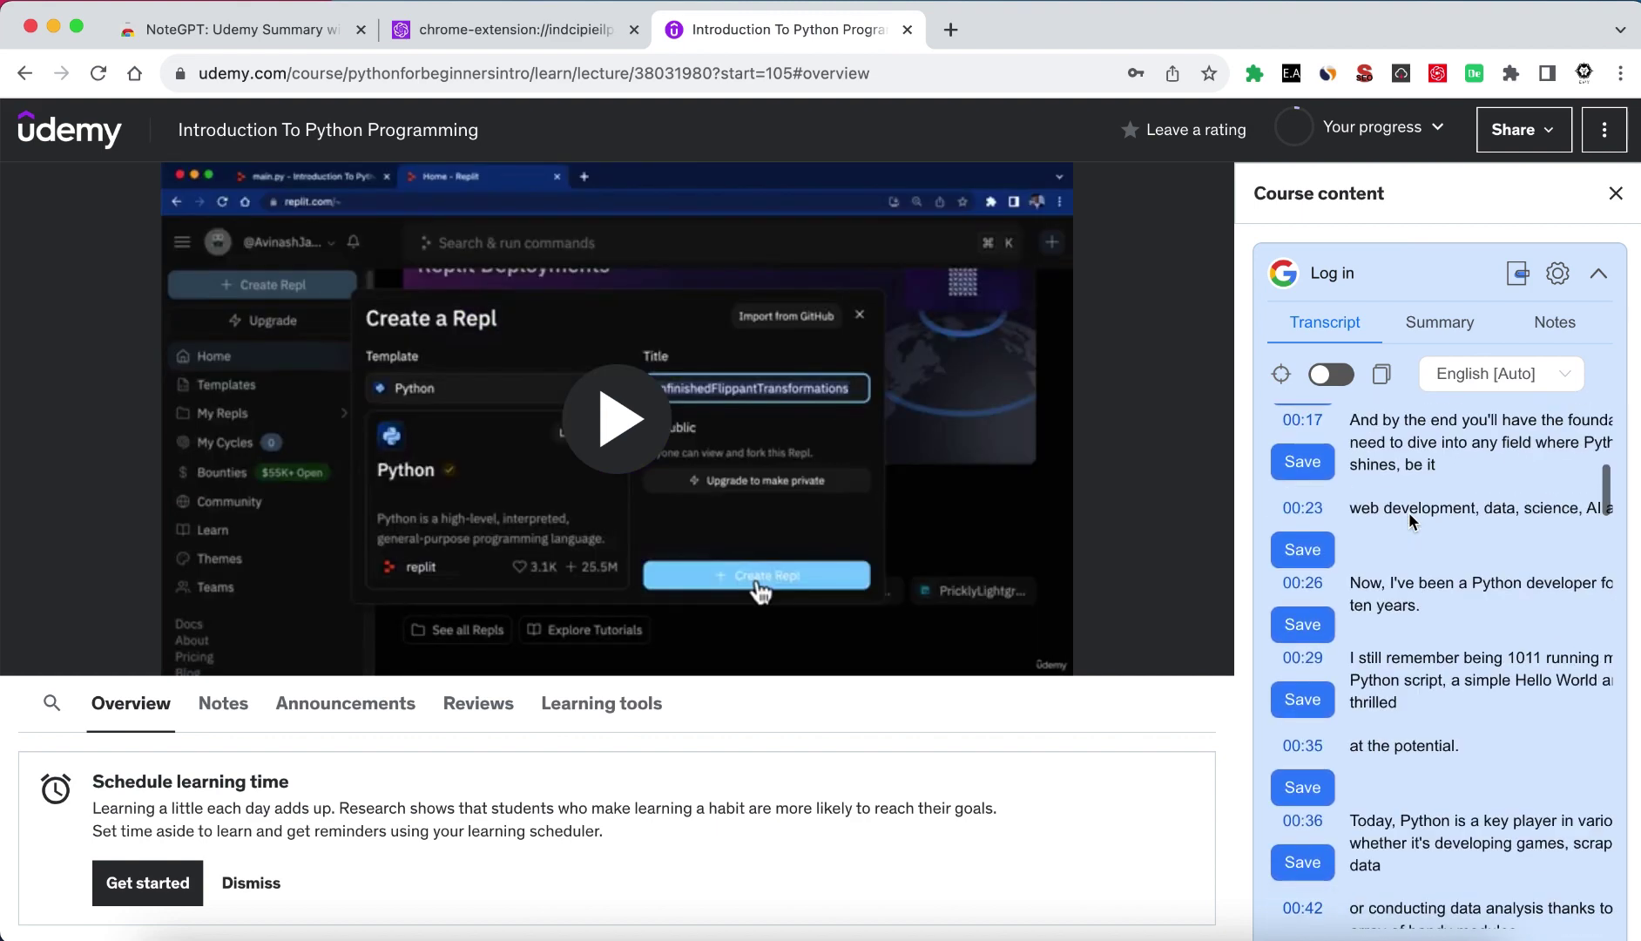
scroll(1410, 514, up, 1)
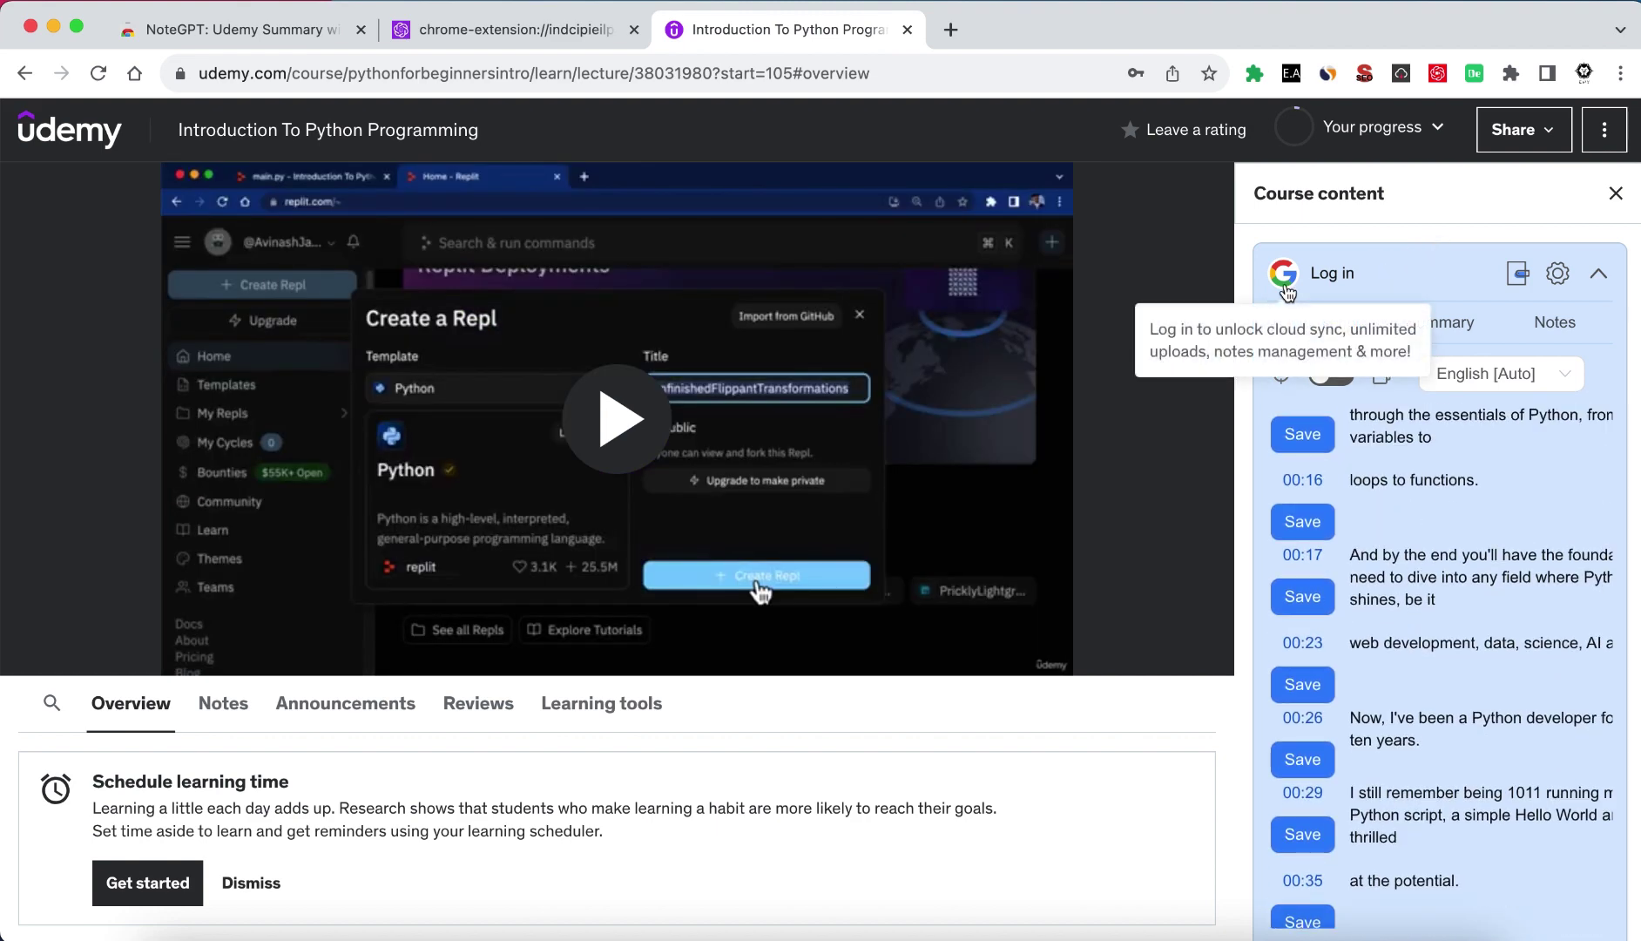
scroll(1379, 487, down, 3)
scroll(1379, 487, up, 4)
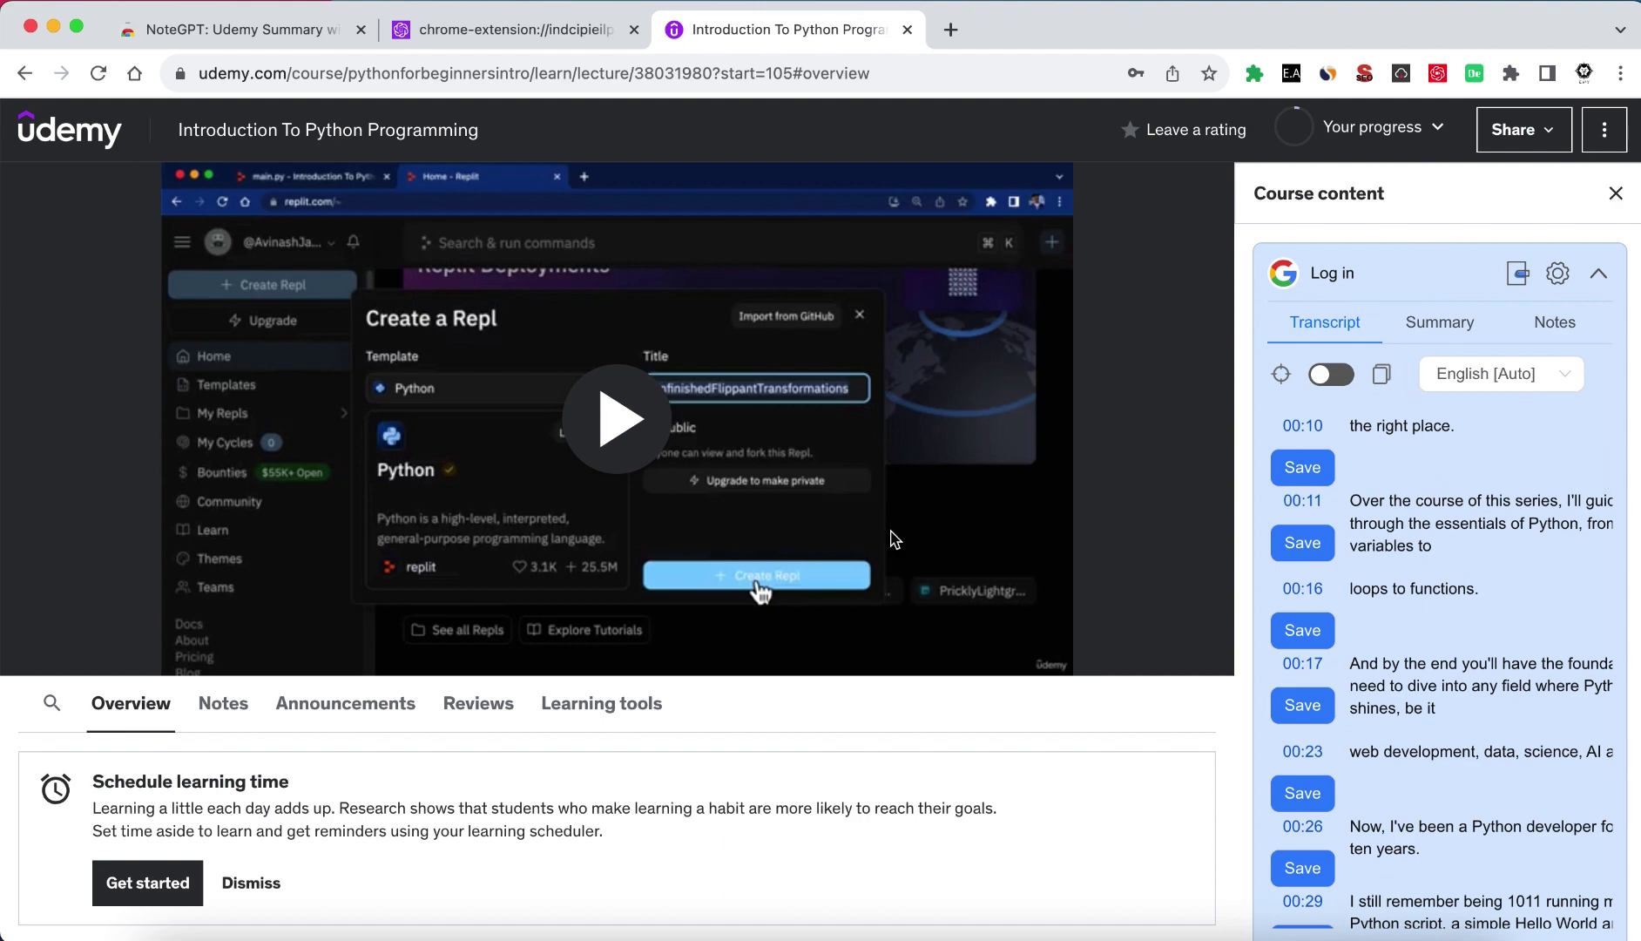
scroll(1424, 539, up, 2)
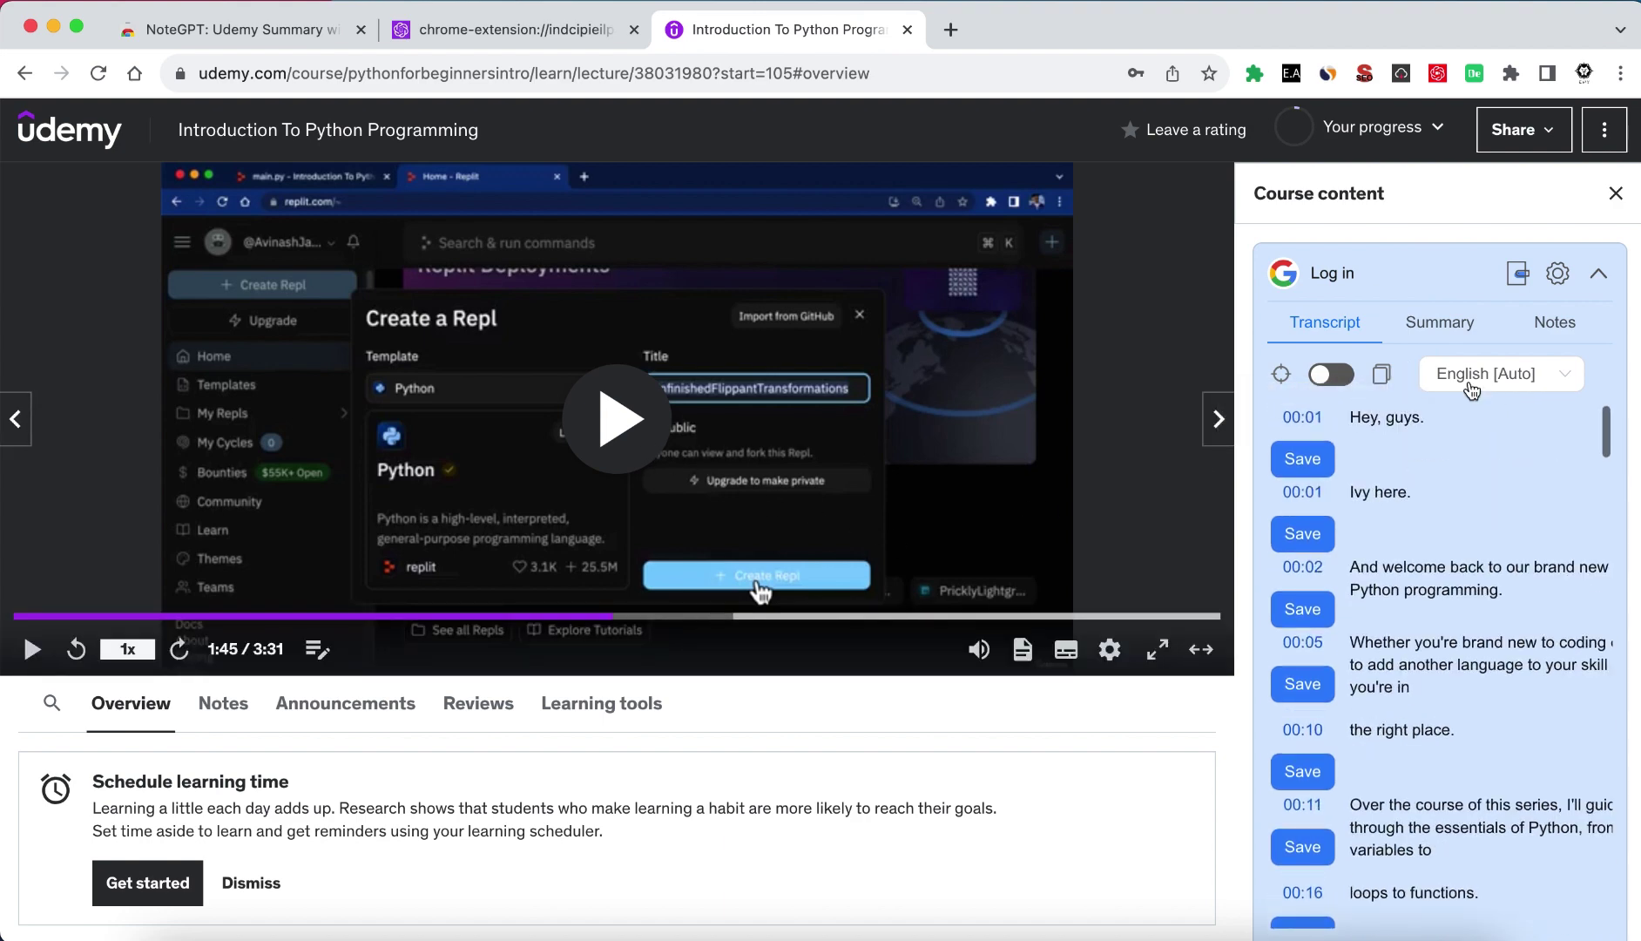
click(1424, 322)
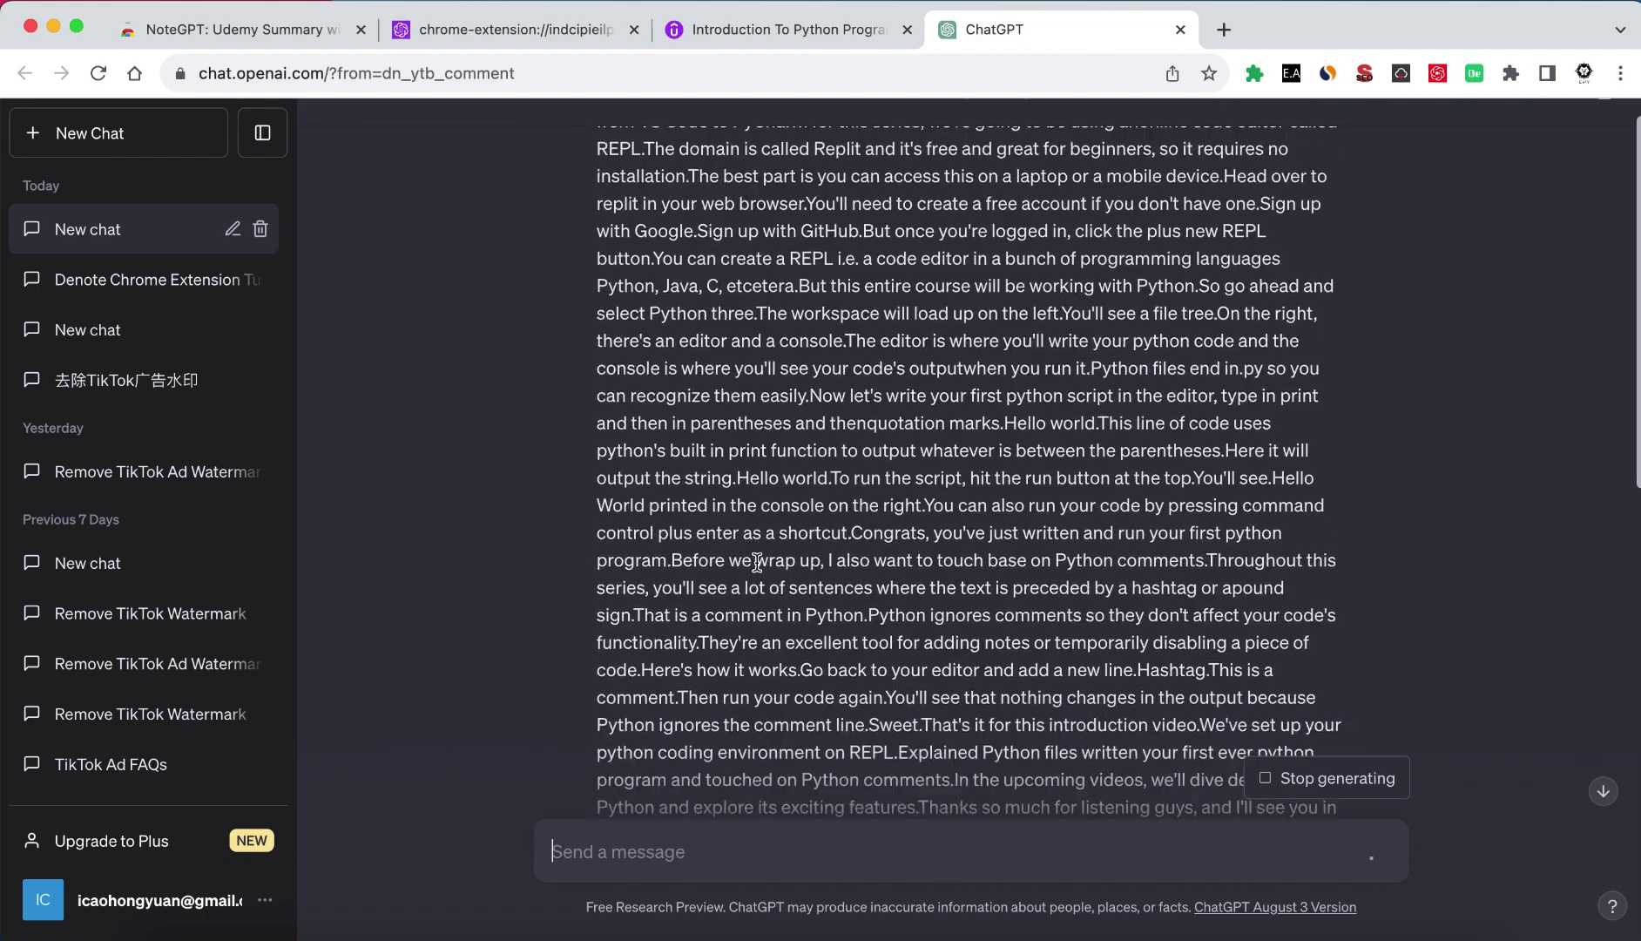
scroll(756, 562, up, 10)
scroll(757, 561, up, 5)
scroll(756, 561, up, 2)
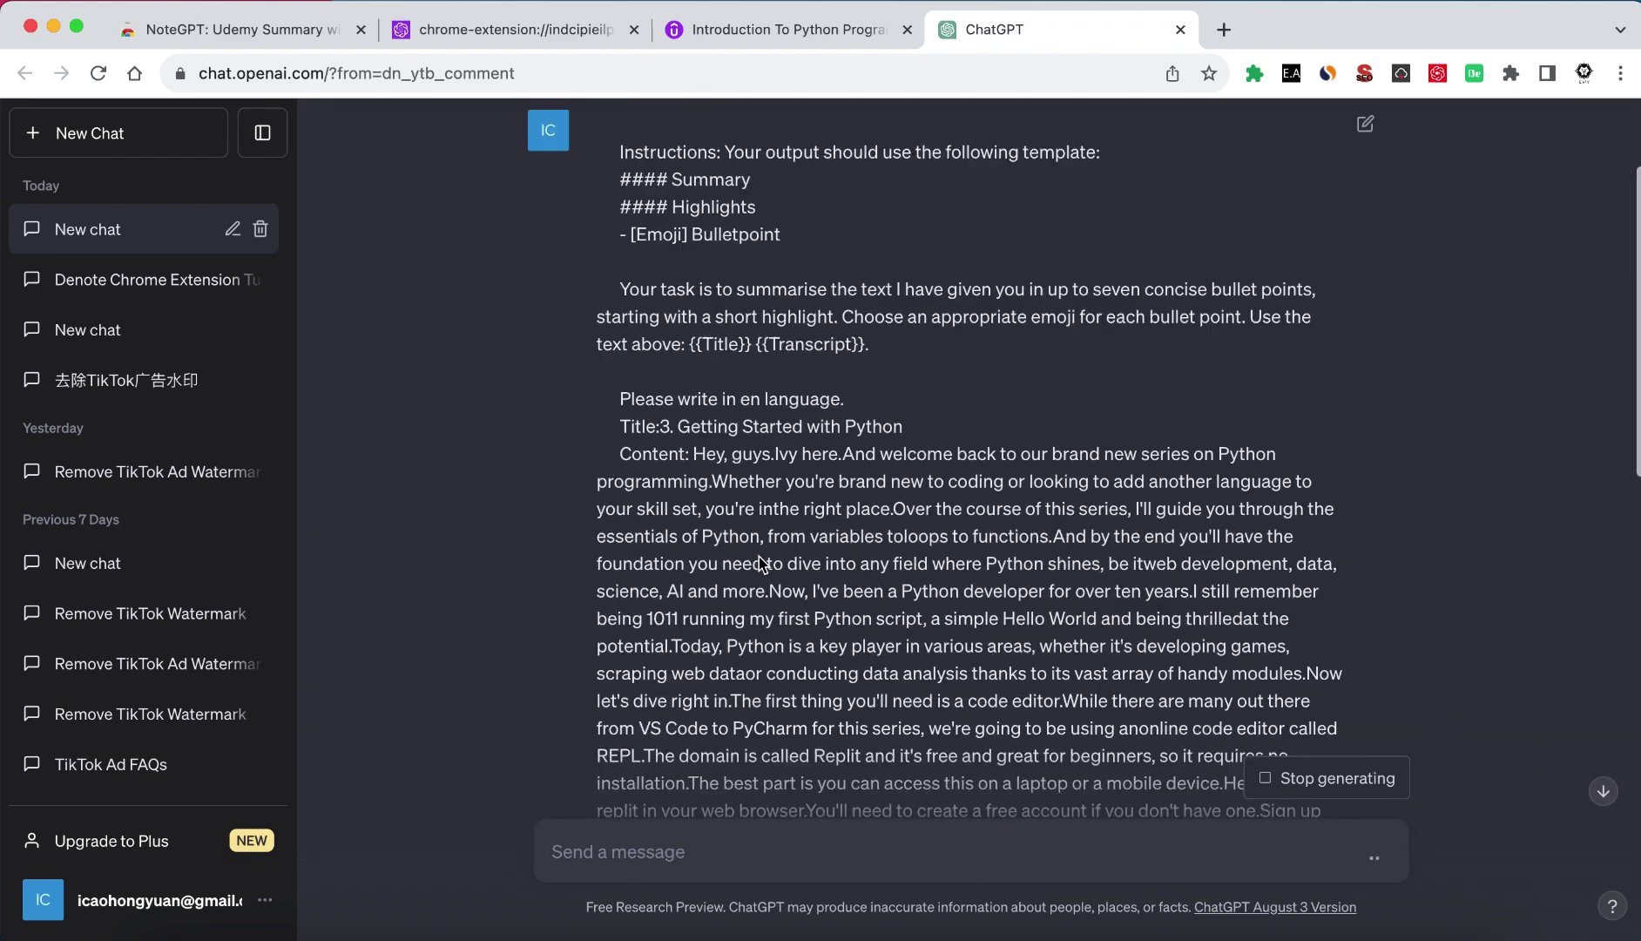
scroll(759, 563, up, 2)
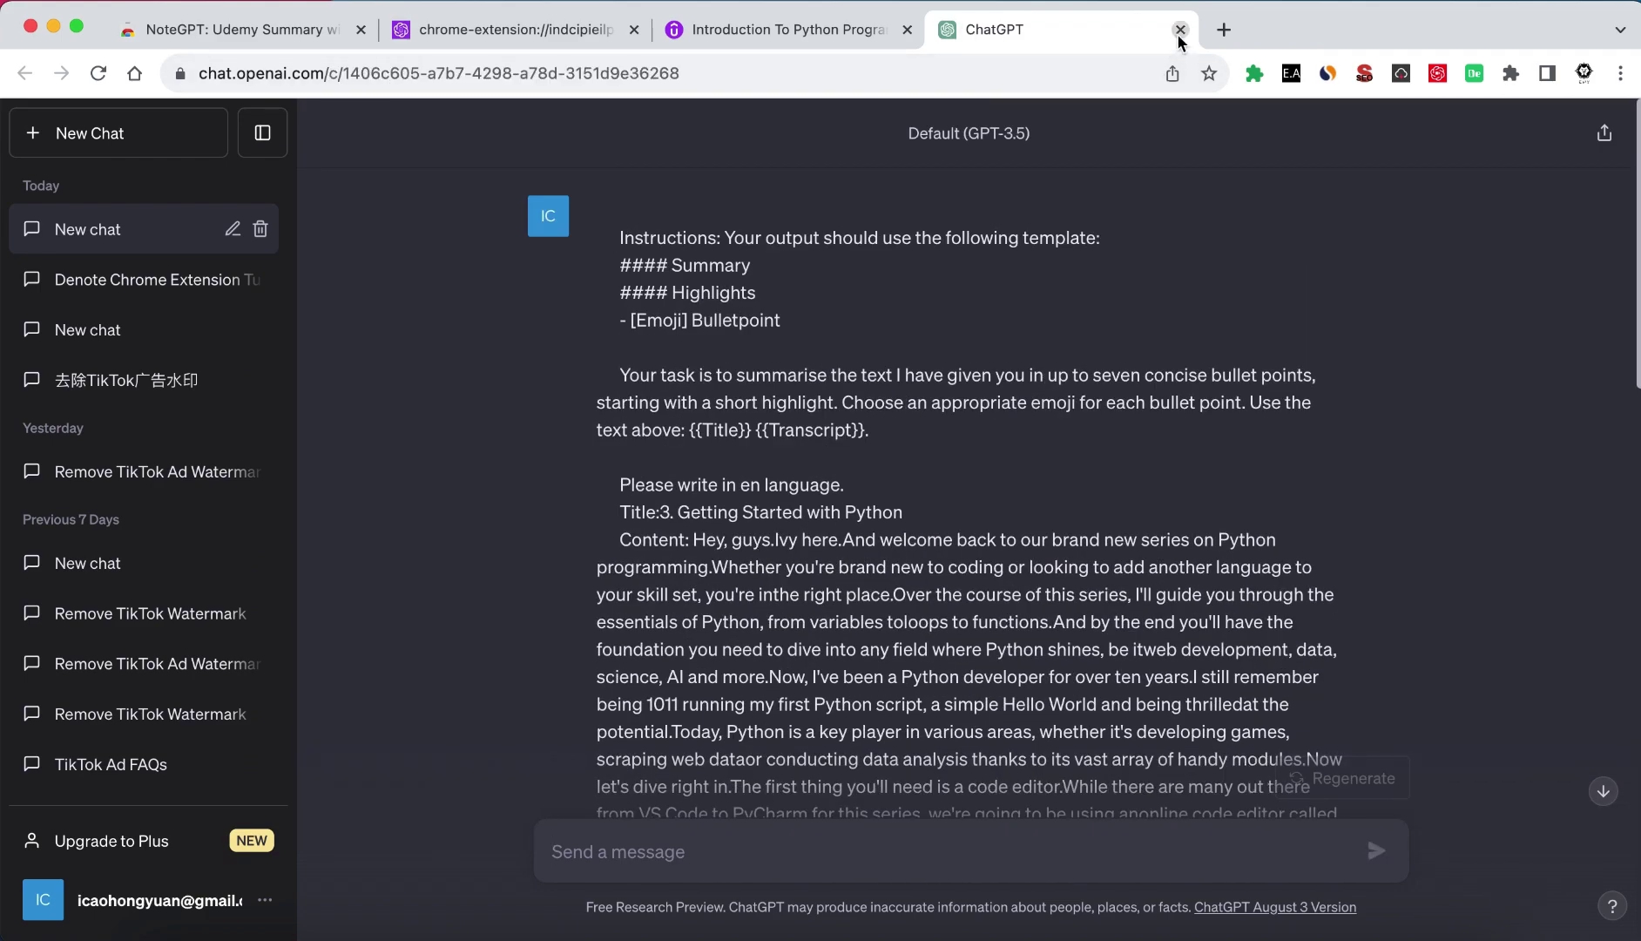
Close the ChatGPT summary chat tab with Cmd+W
key(super+w)
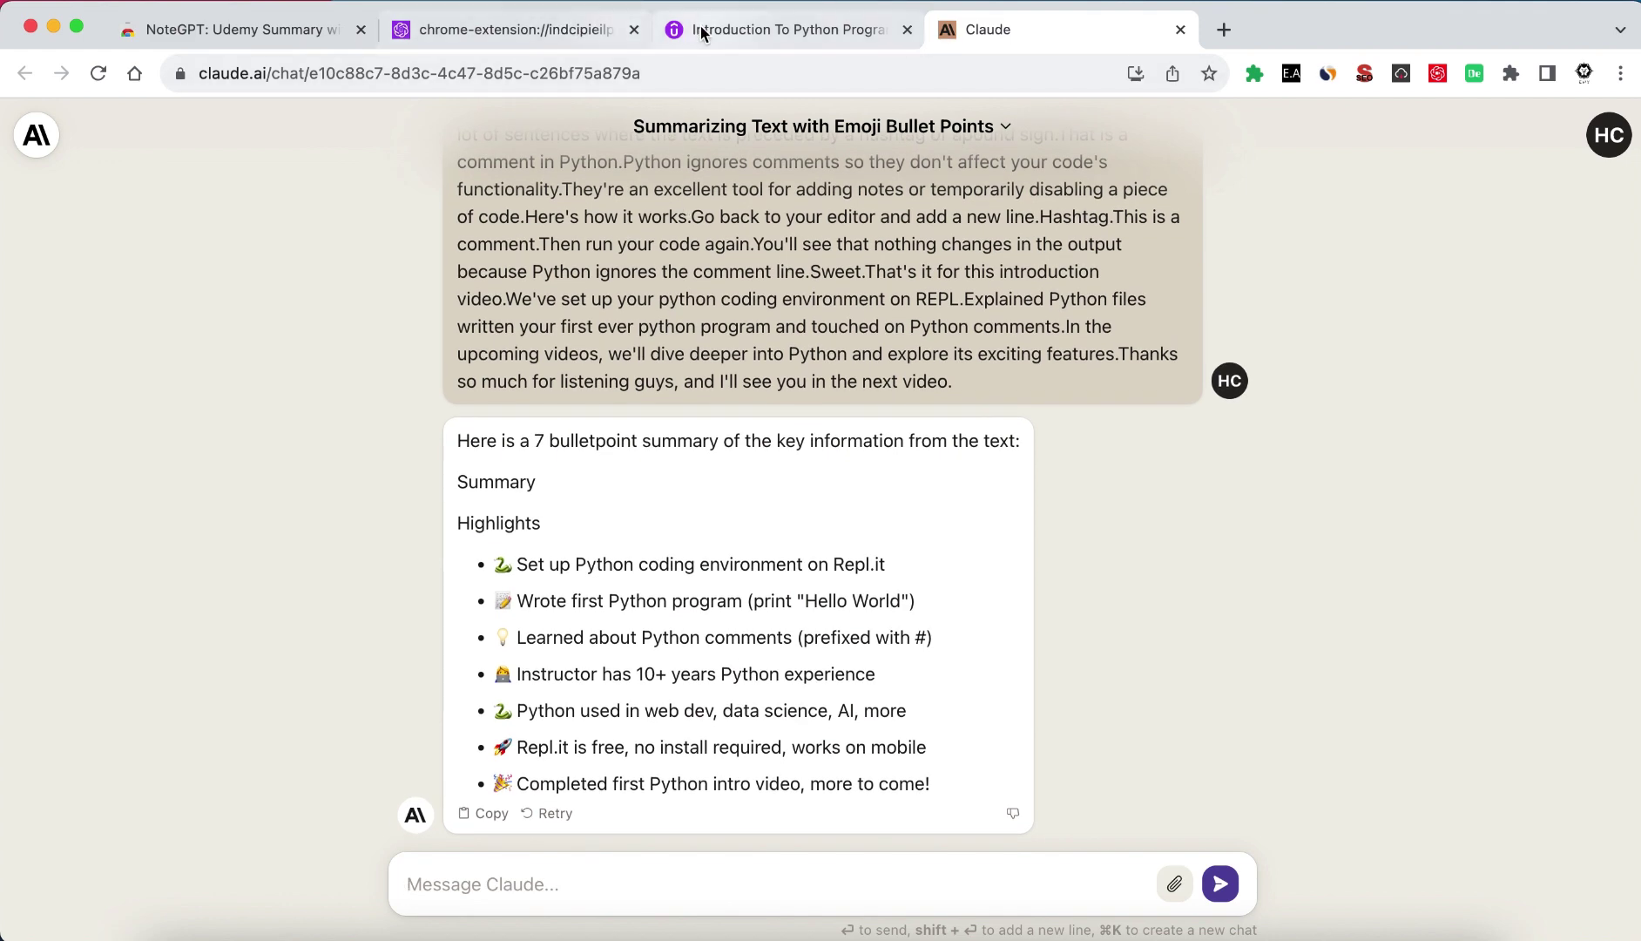
Switch back to the Udemy Introduction To Python Programming tab
click(770, 30)
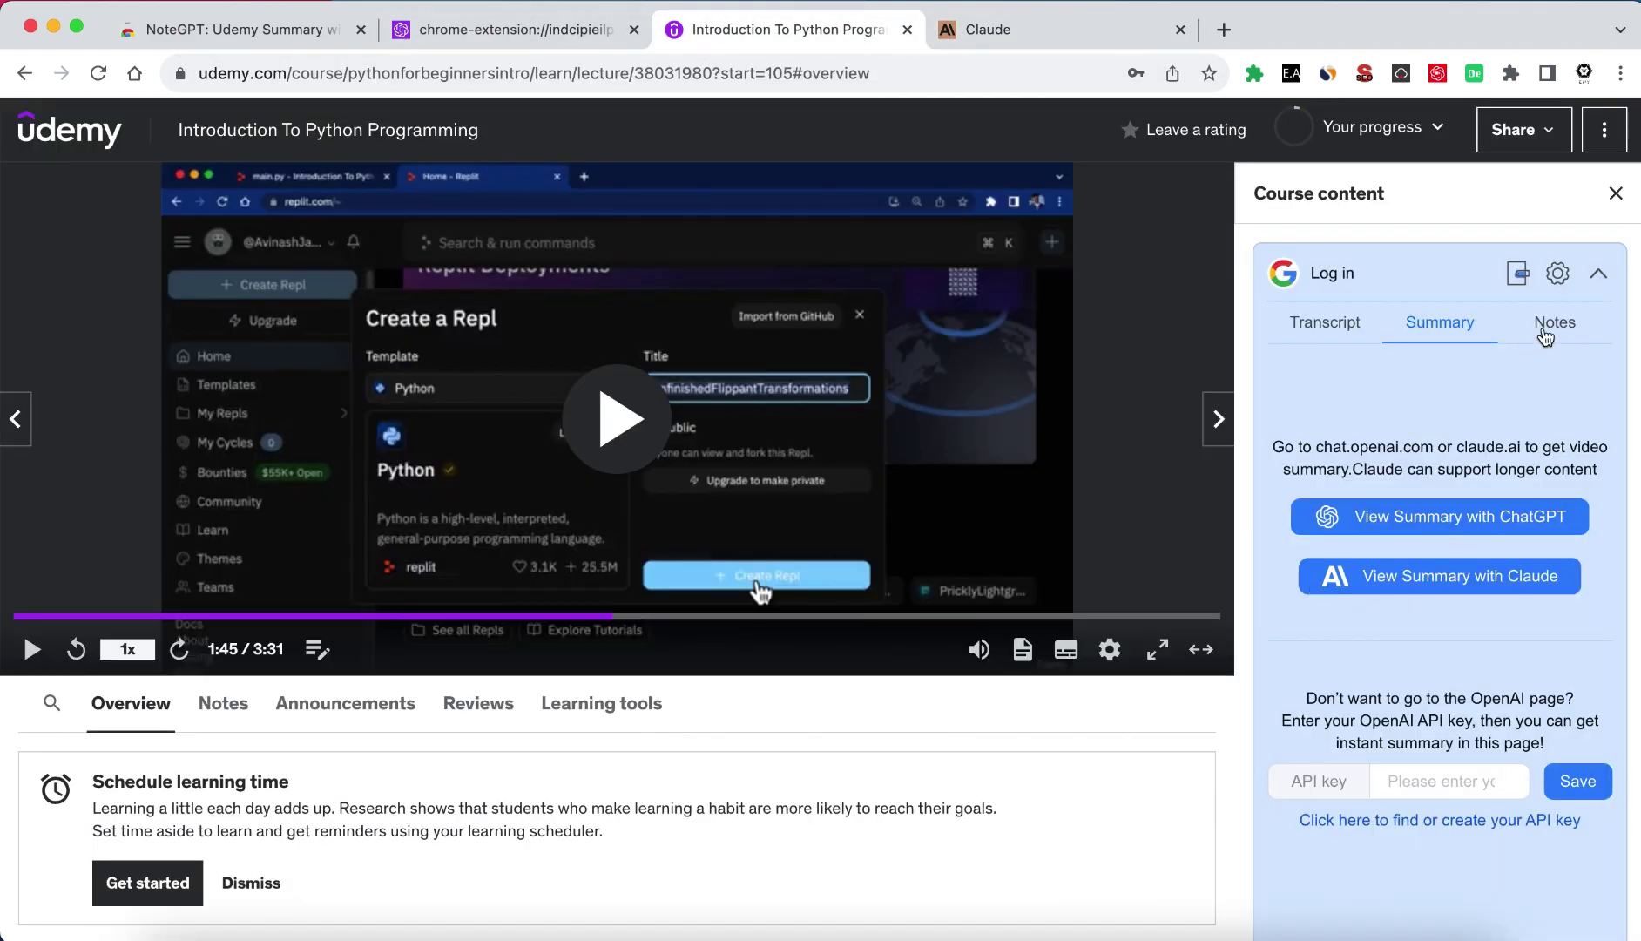
Open the NoteGPT Notes tab, sign in with Google, and resume the lecture video
click(1545, 331)
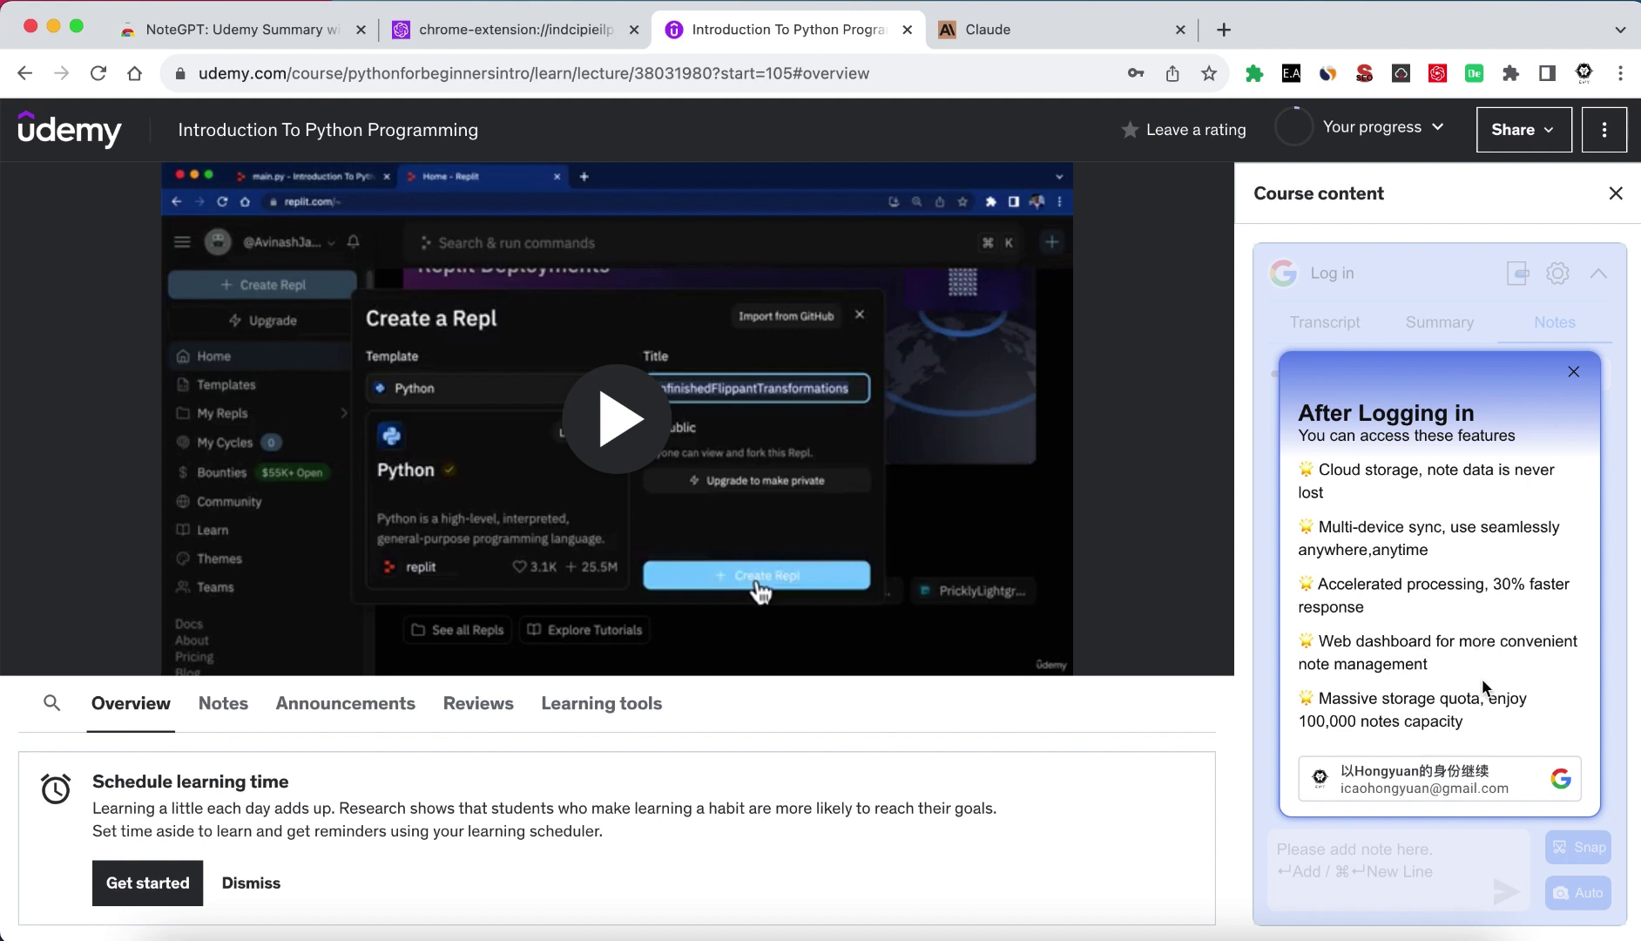
click(1385, 780)
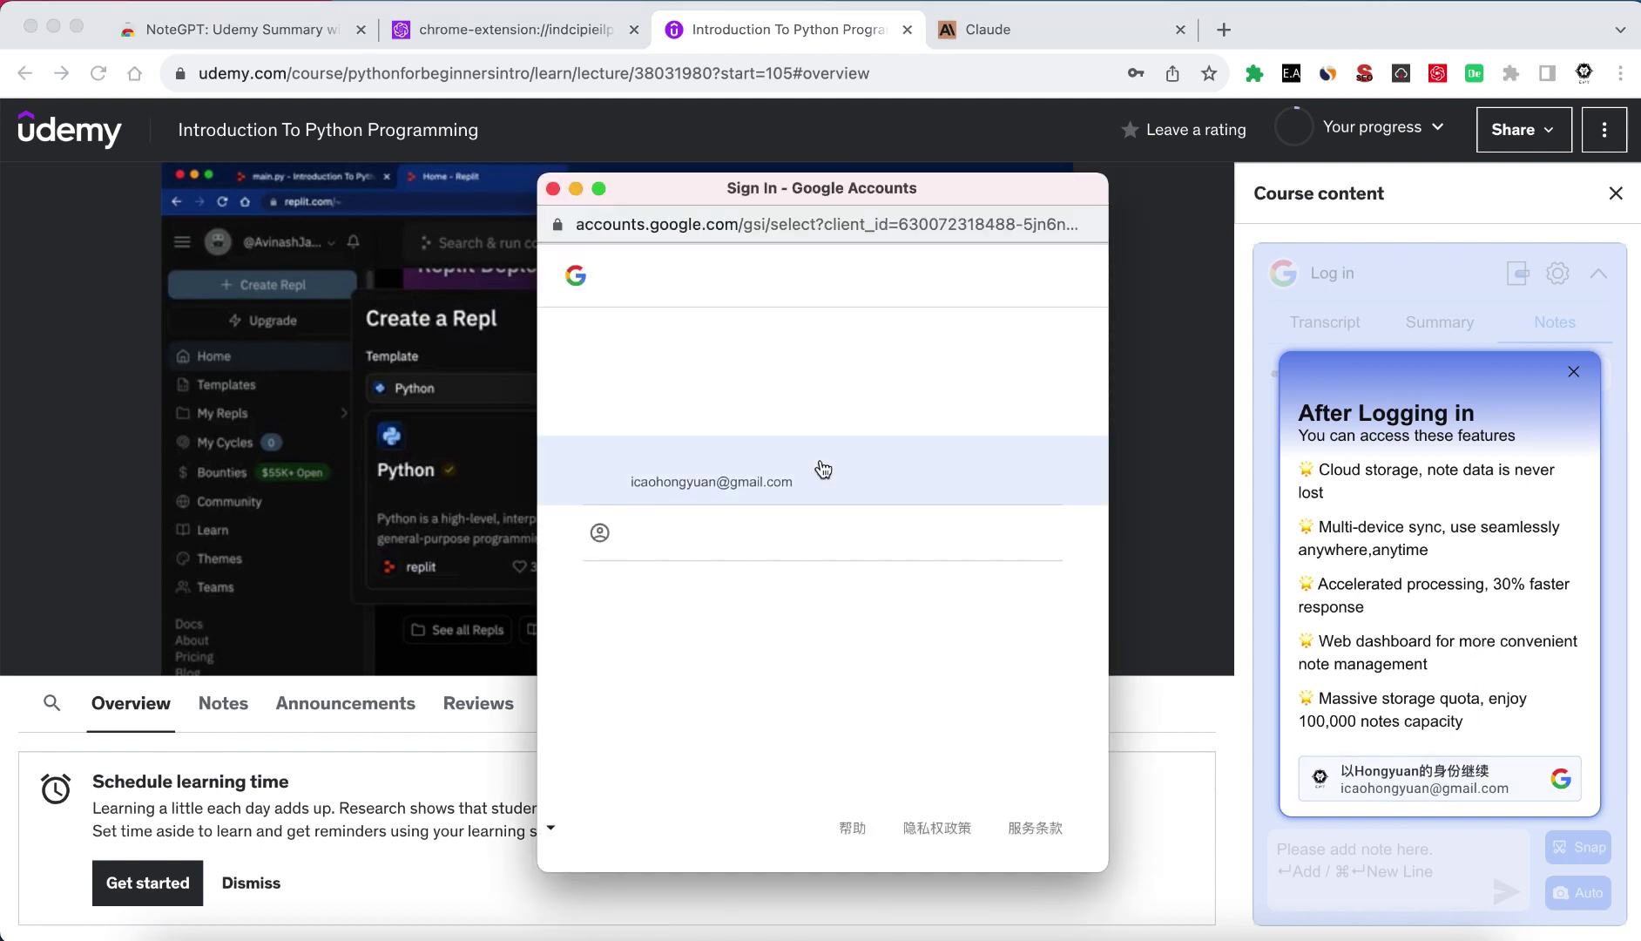
click(822, 469)
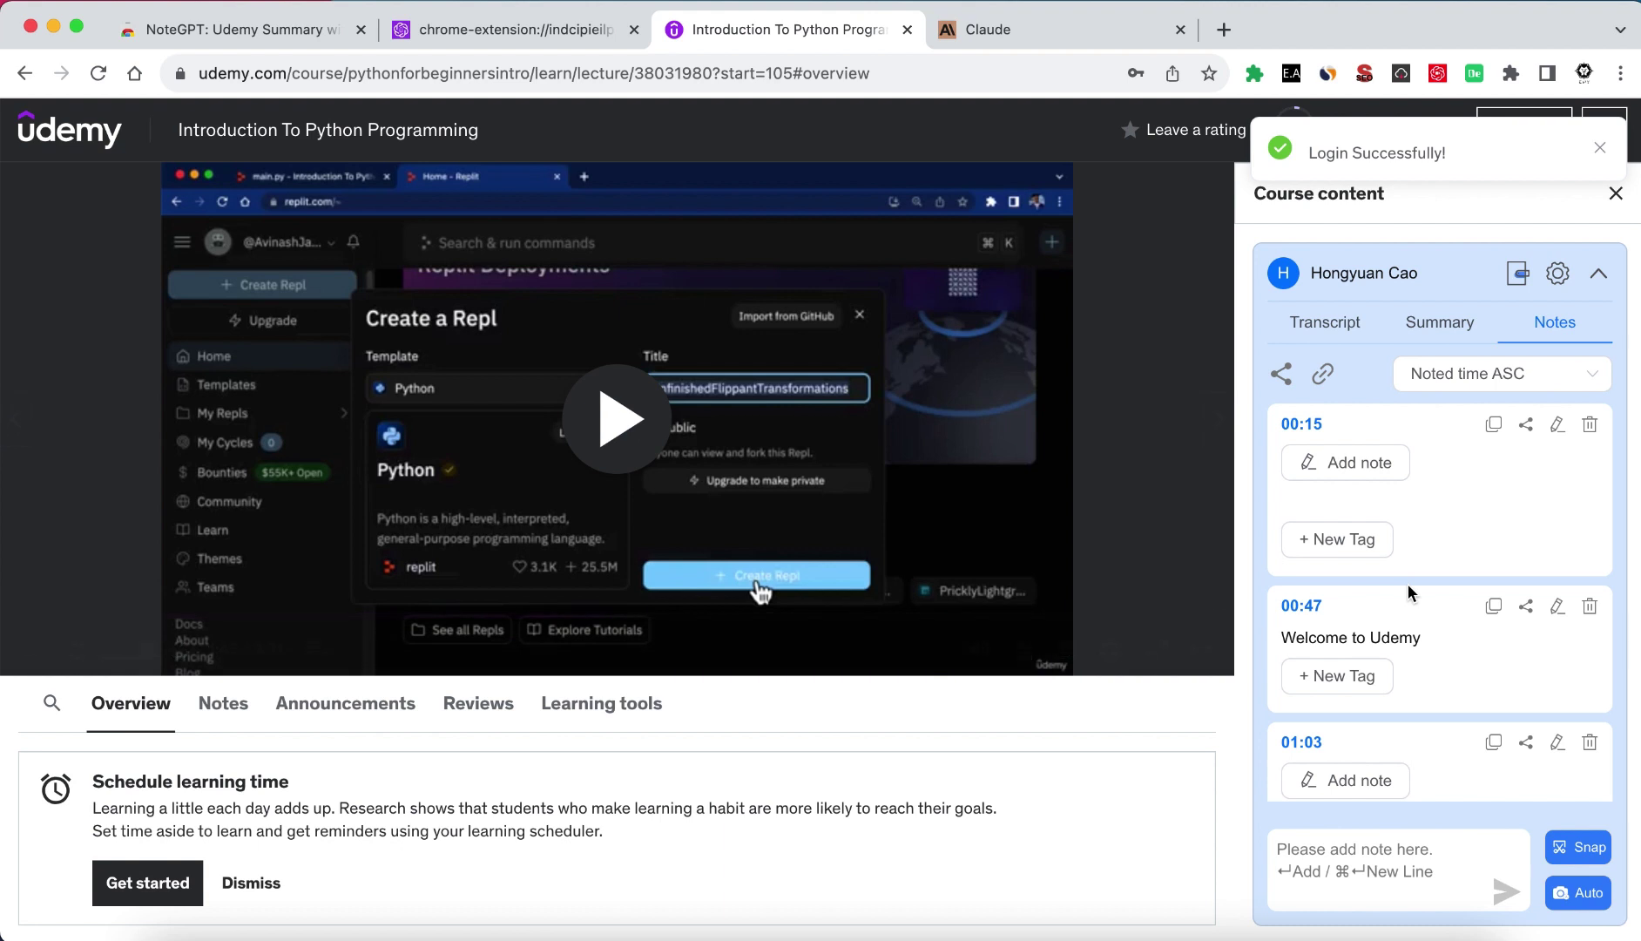
scroll(1411, 591, down, 1)
scroll(1408, 590, down, 2)
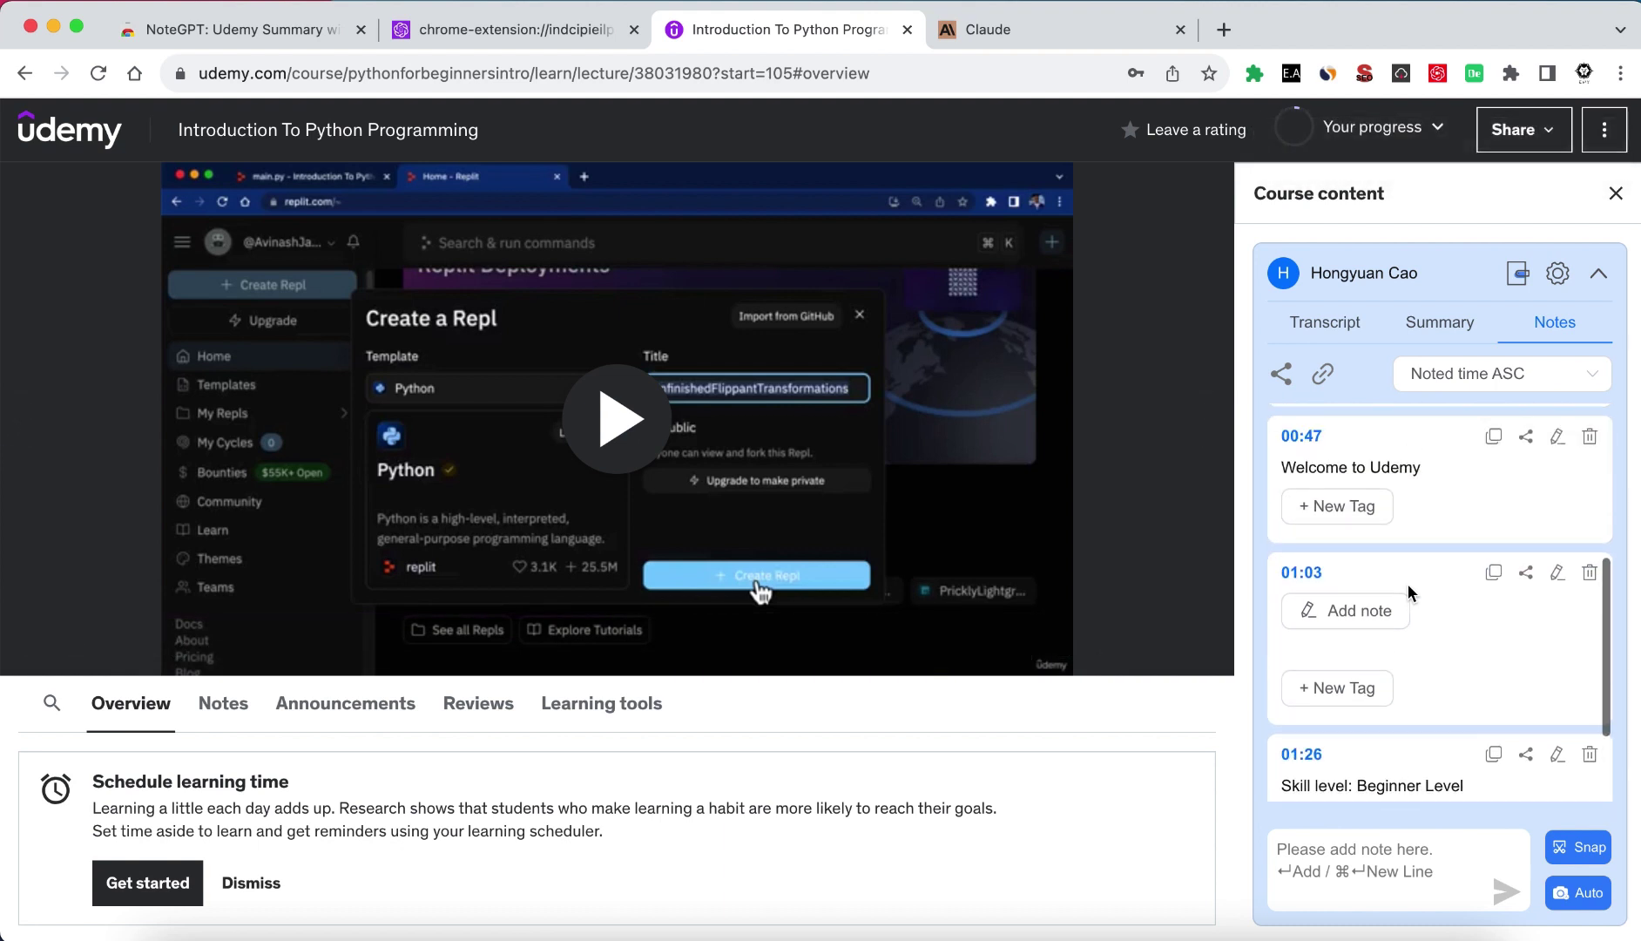
scroll(1408, 591, down, 3)
scroll(1408, 590, up, 5)
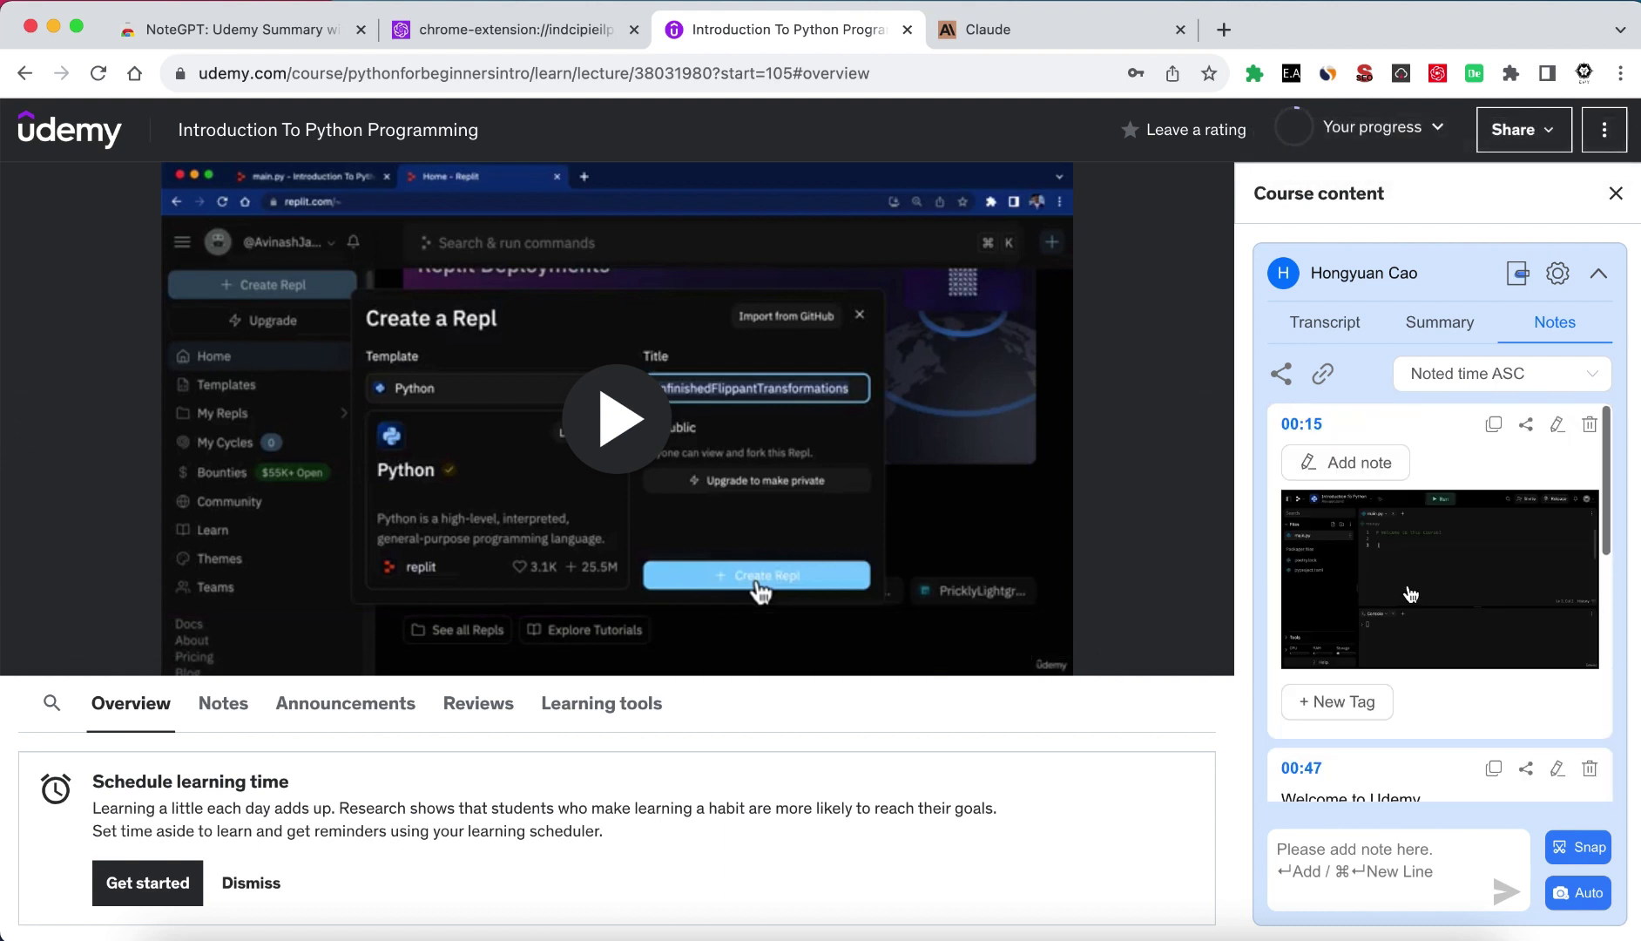
scroll(1408, 587, down, 1)
scroll(1407, 580, up, 1)
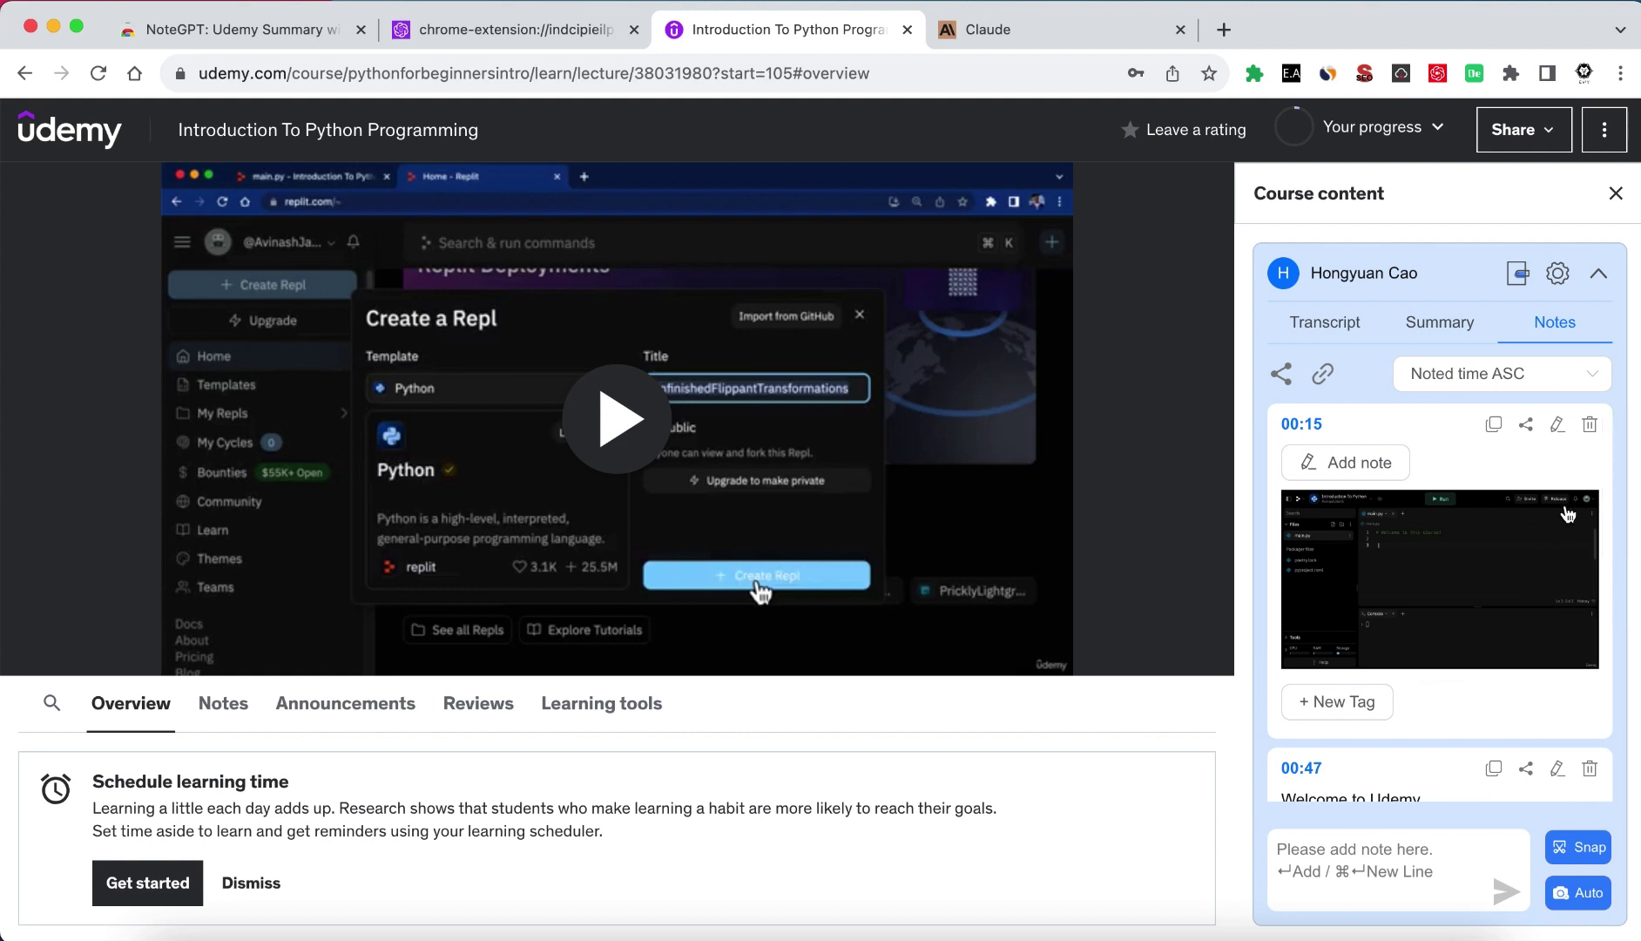
scroll(1465, 718, down, 2)
scroll(1475, 769, down, 4)
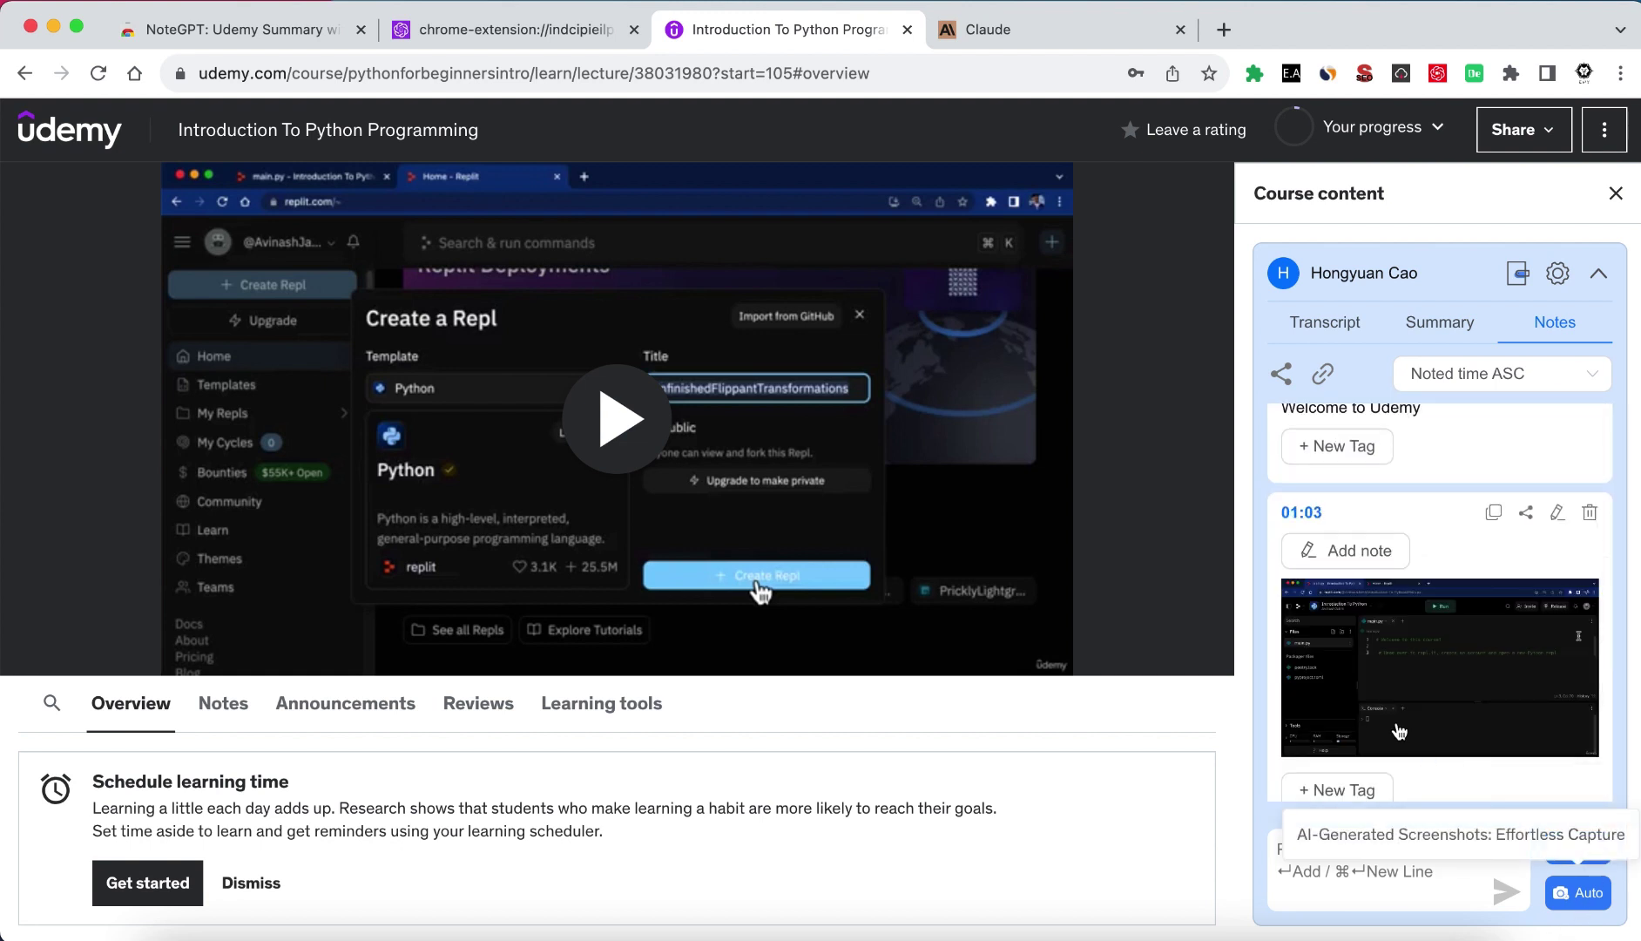
click(647, 455)
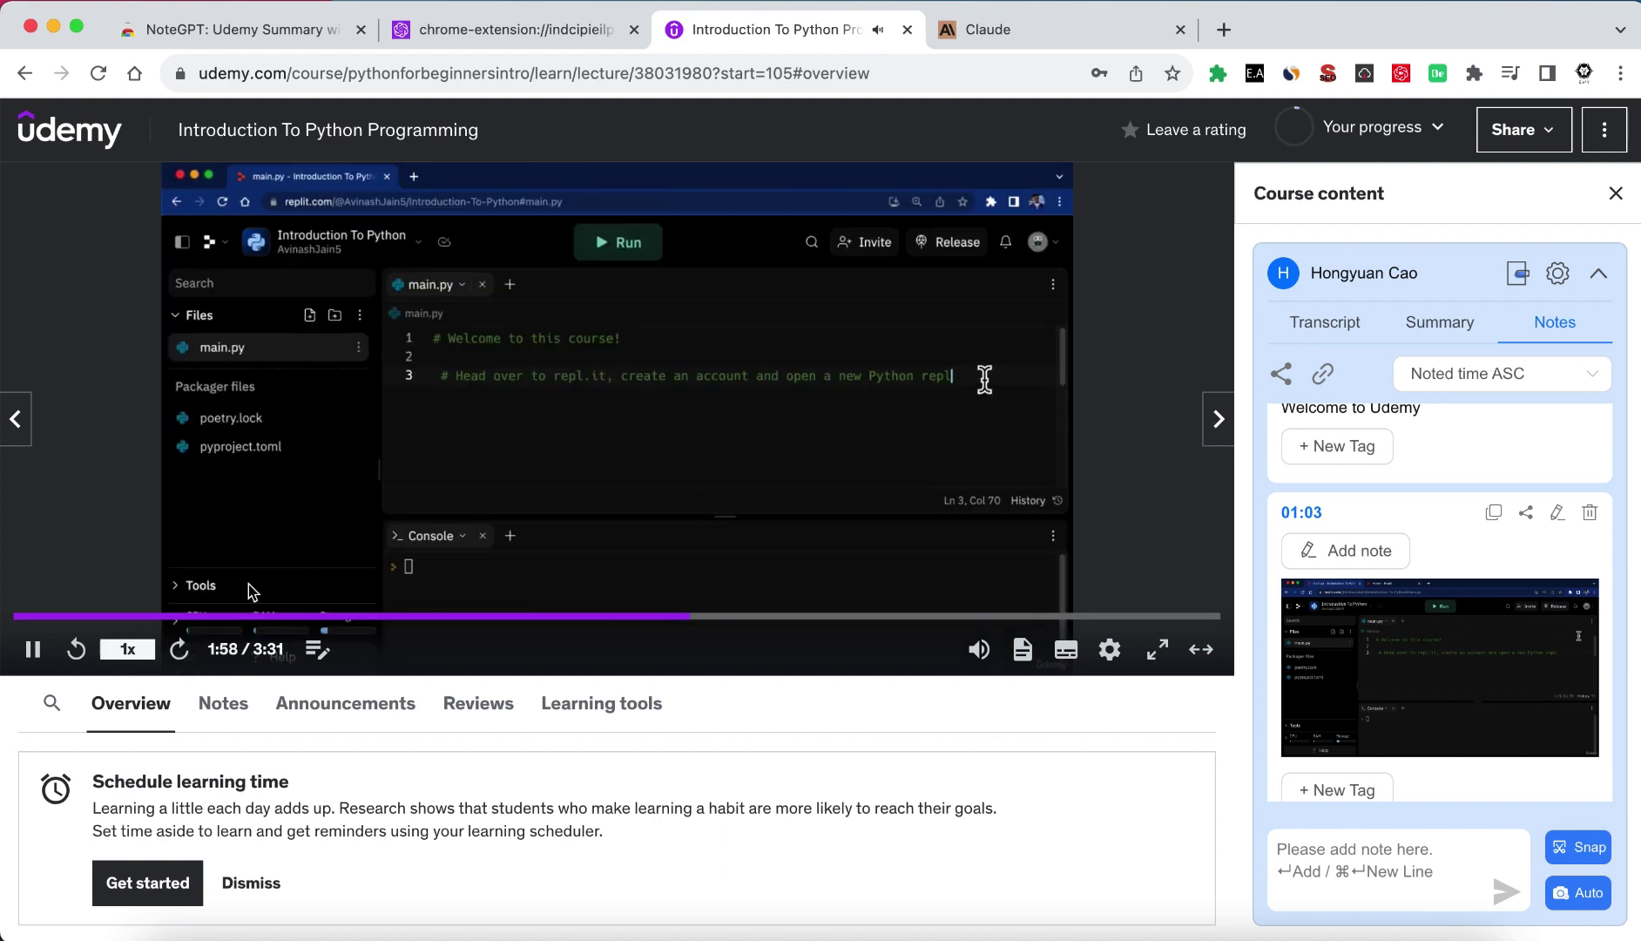
Pause the lecture at 1:59 and snap that frame as a screenshot note
click(33, 650)
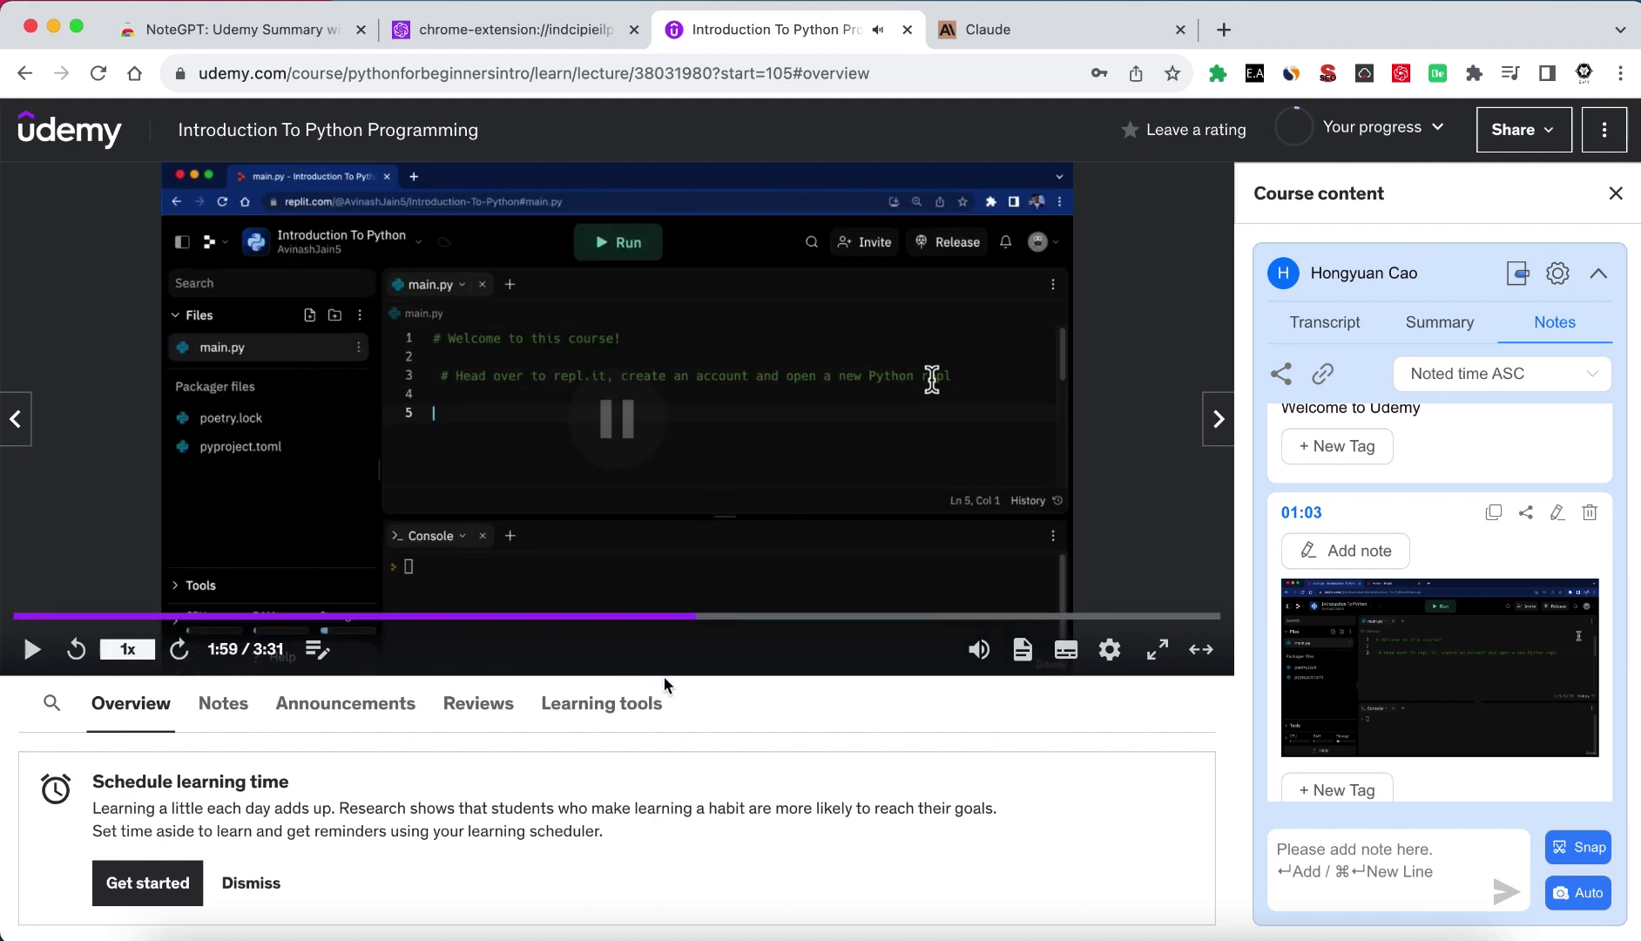
click(1593, 848)
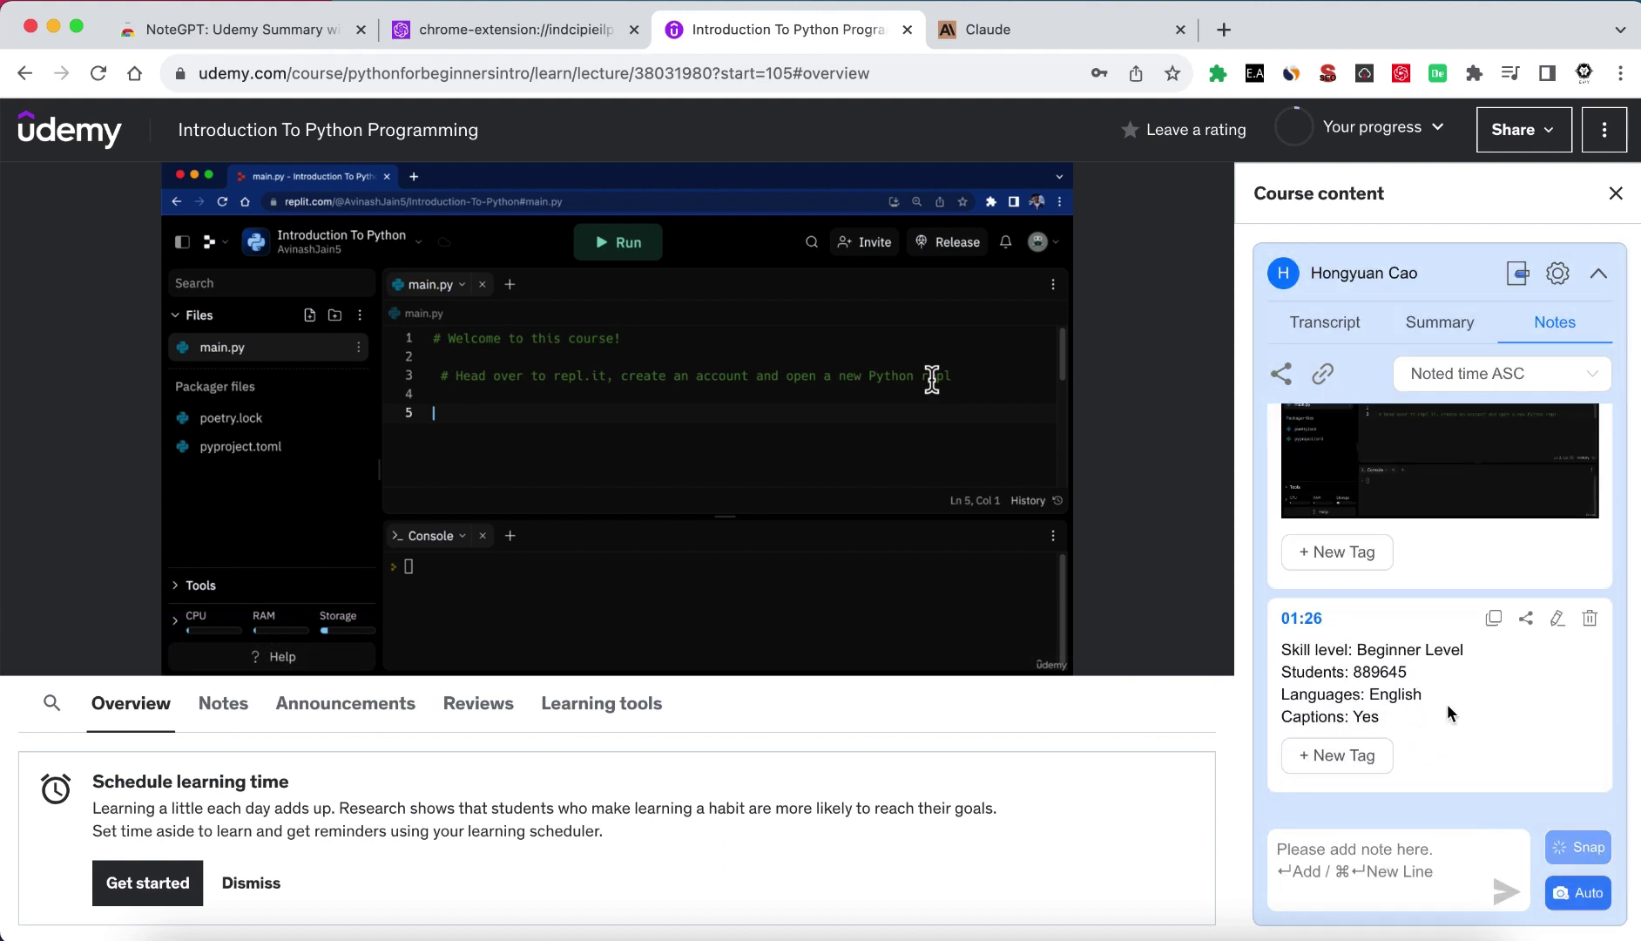
scroll(1446, 704, down, 1)
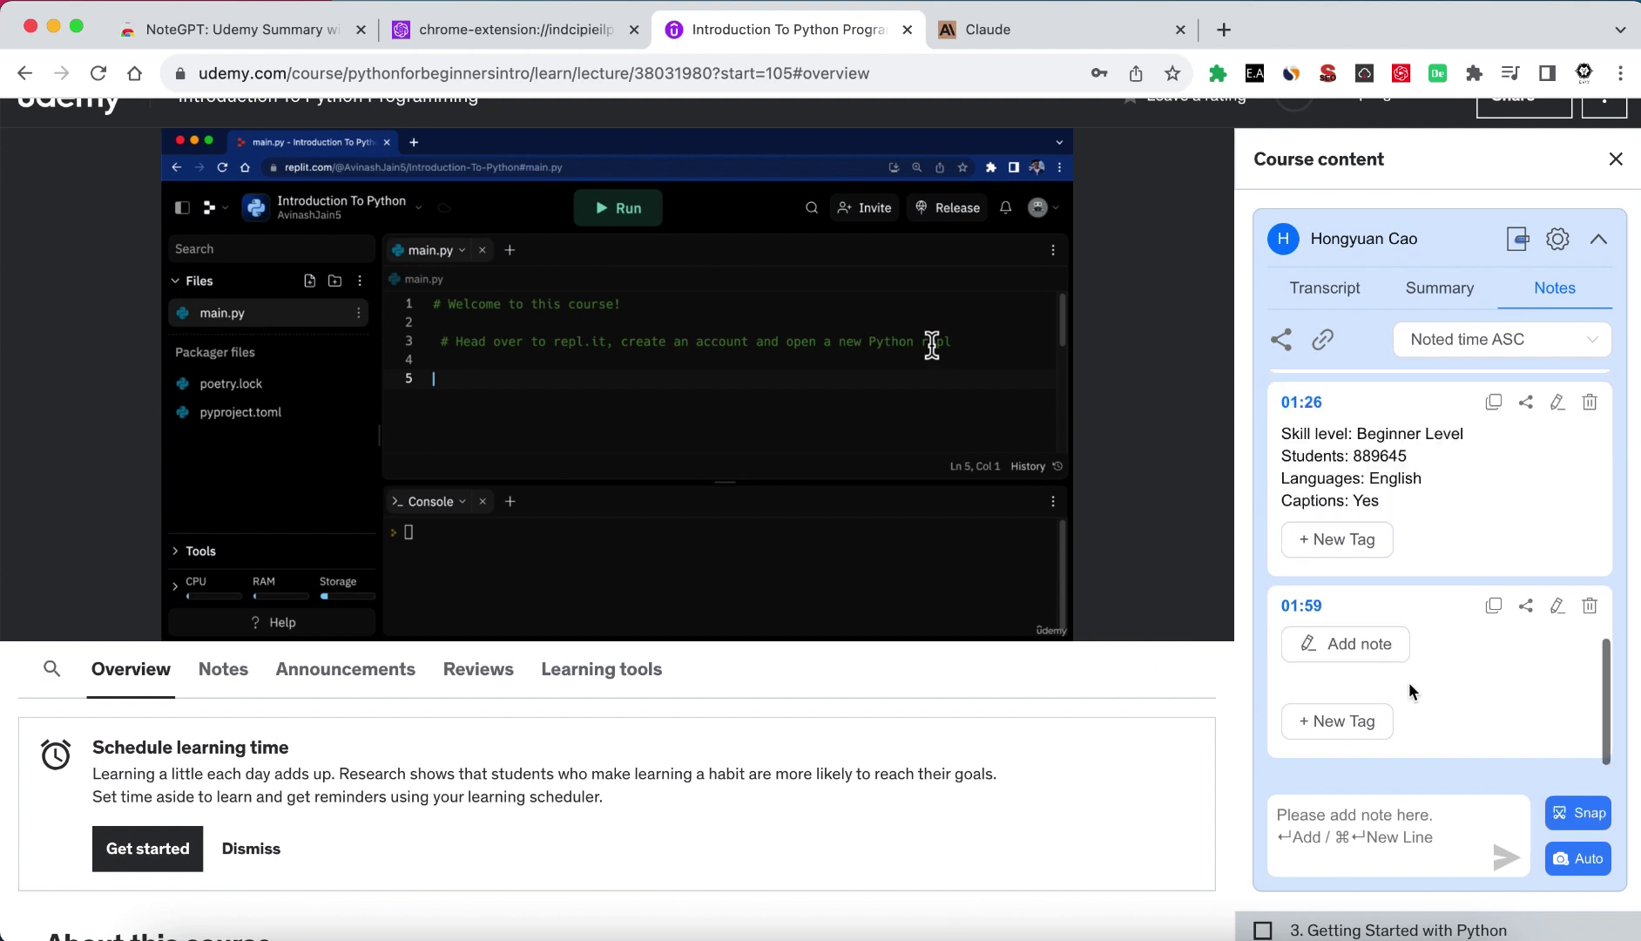
scroll(1225, 680, up, 1)
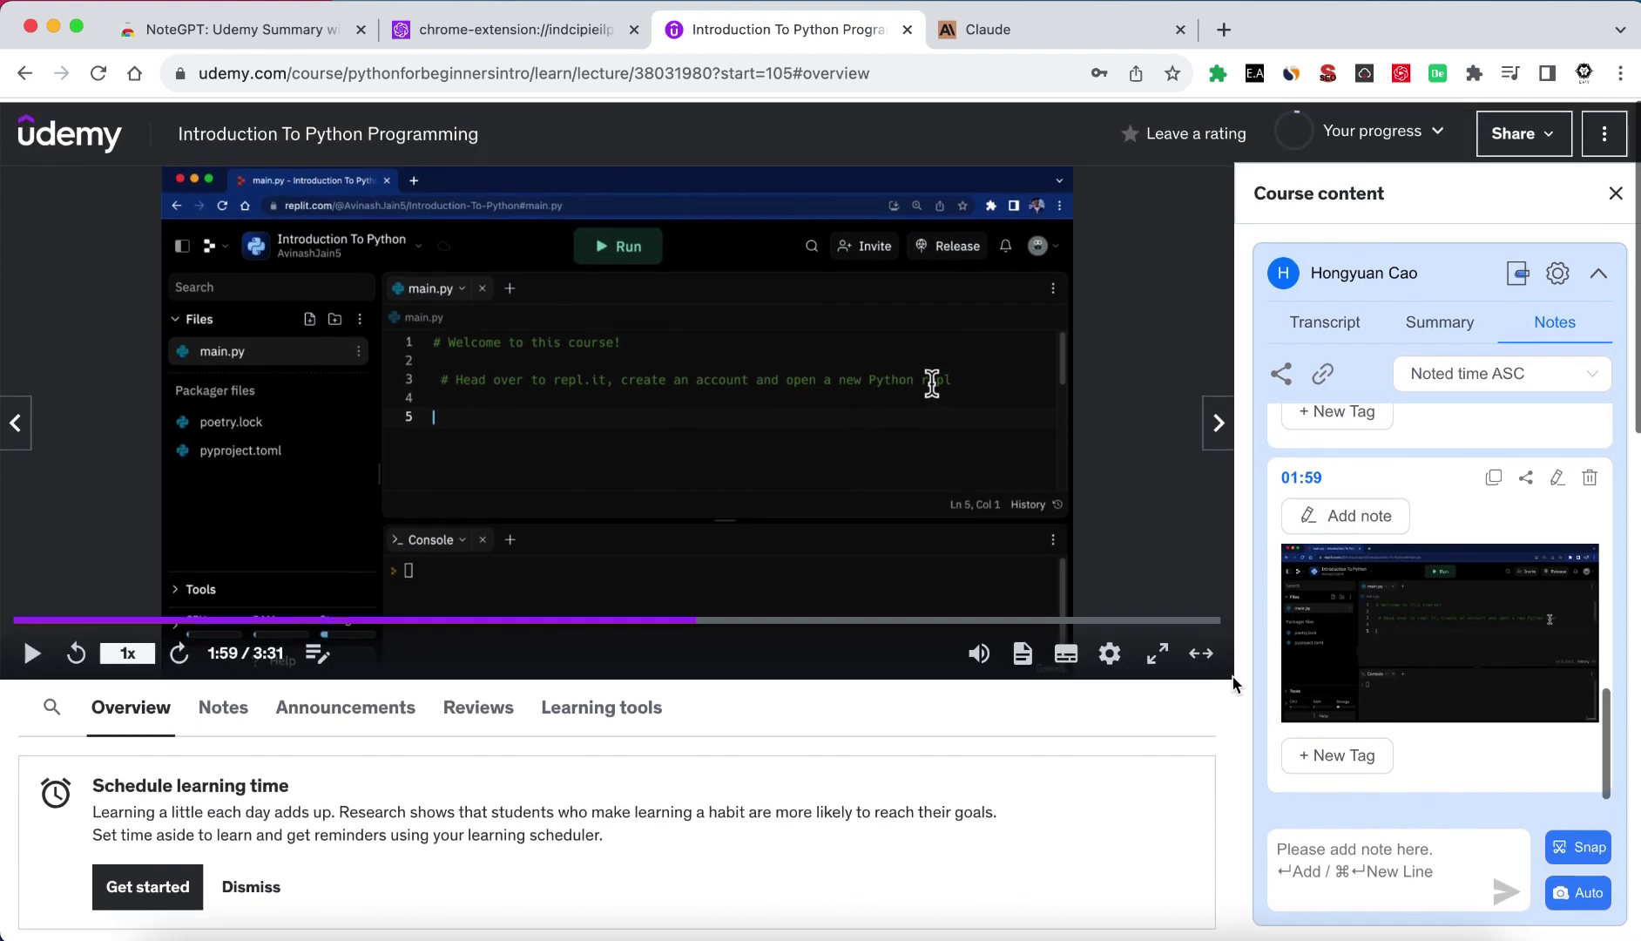
scroll(1391, 583, up, 1)
scroll(1359, 571, down, 1)
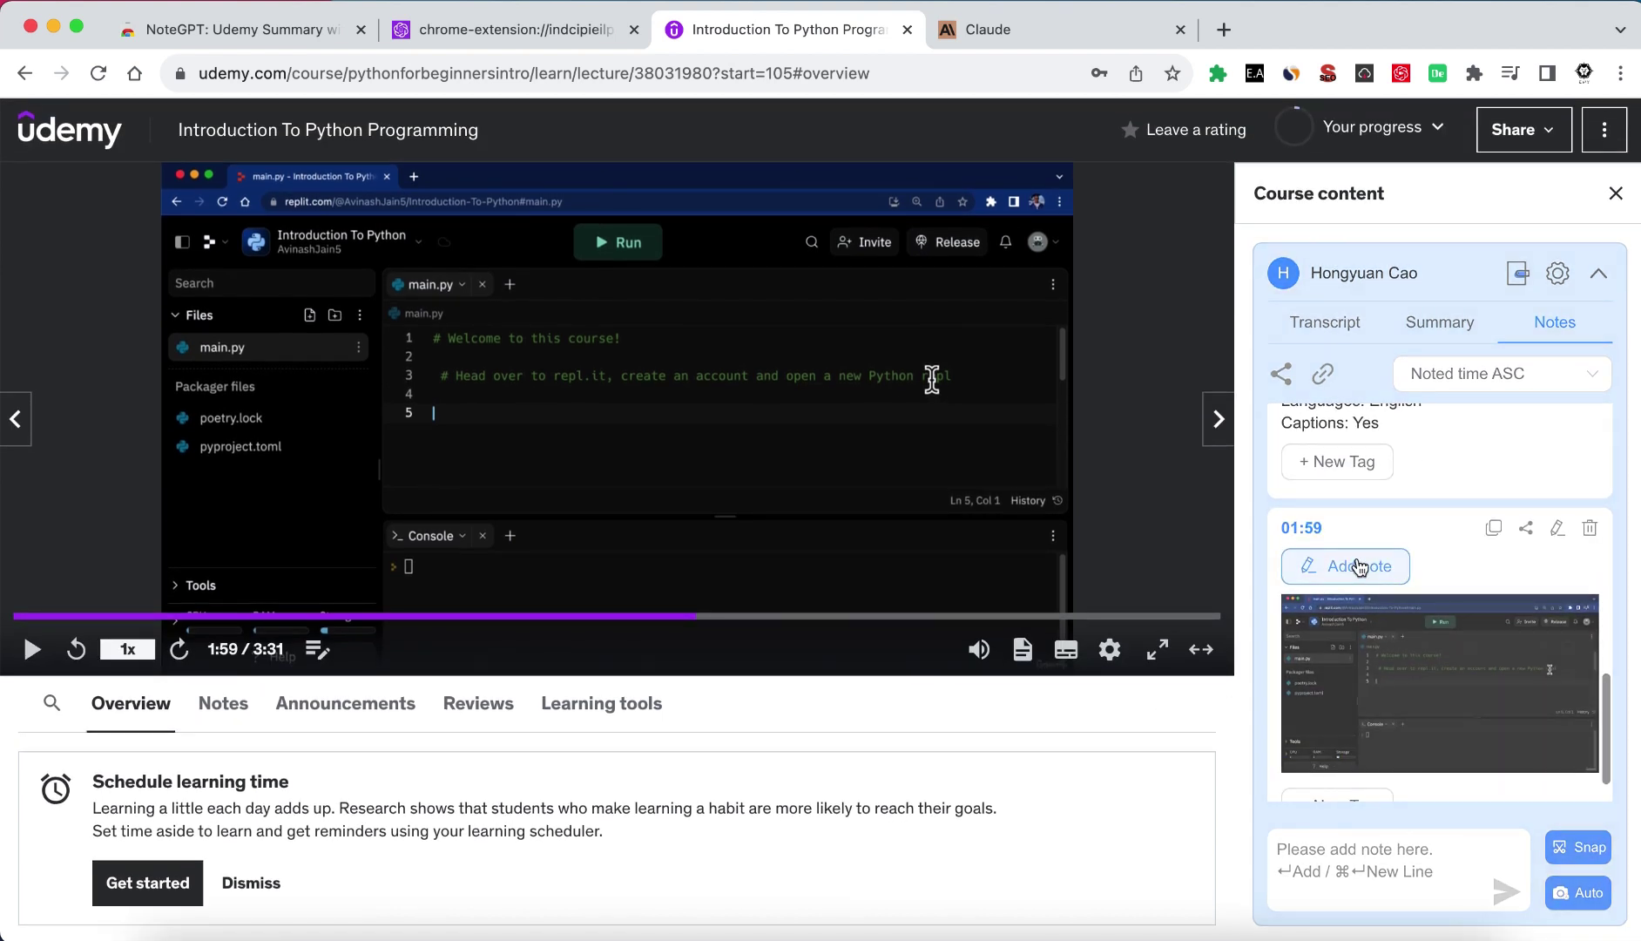
Give the 01:59 note the text 'This My Learning' and open NoteGPT's settings page
click(1357, 563)
text(This M)
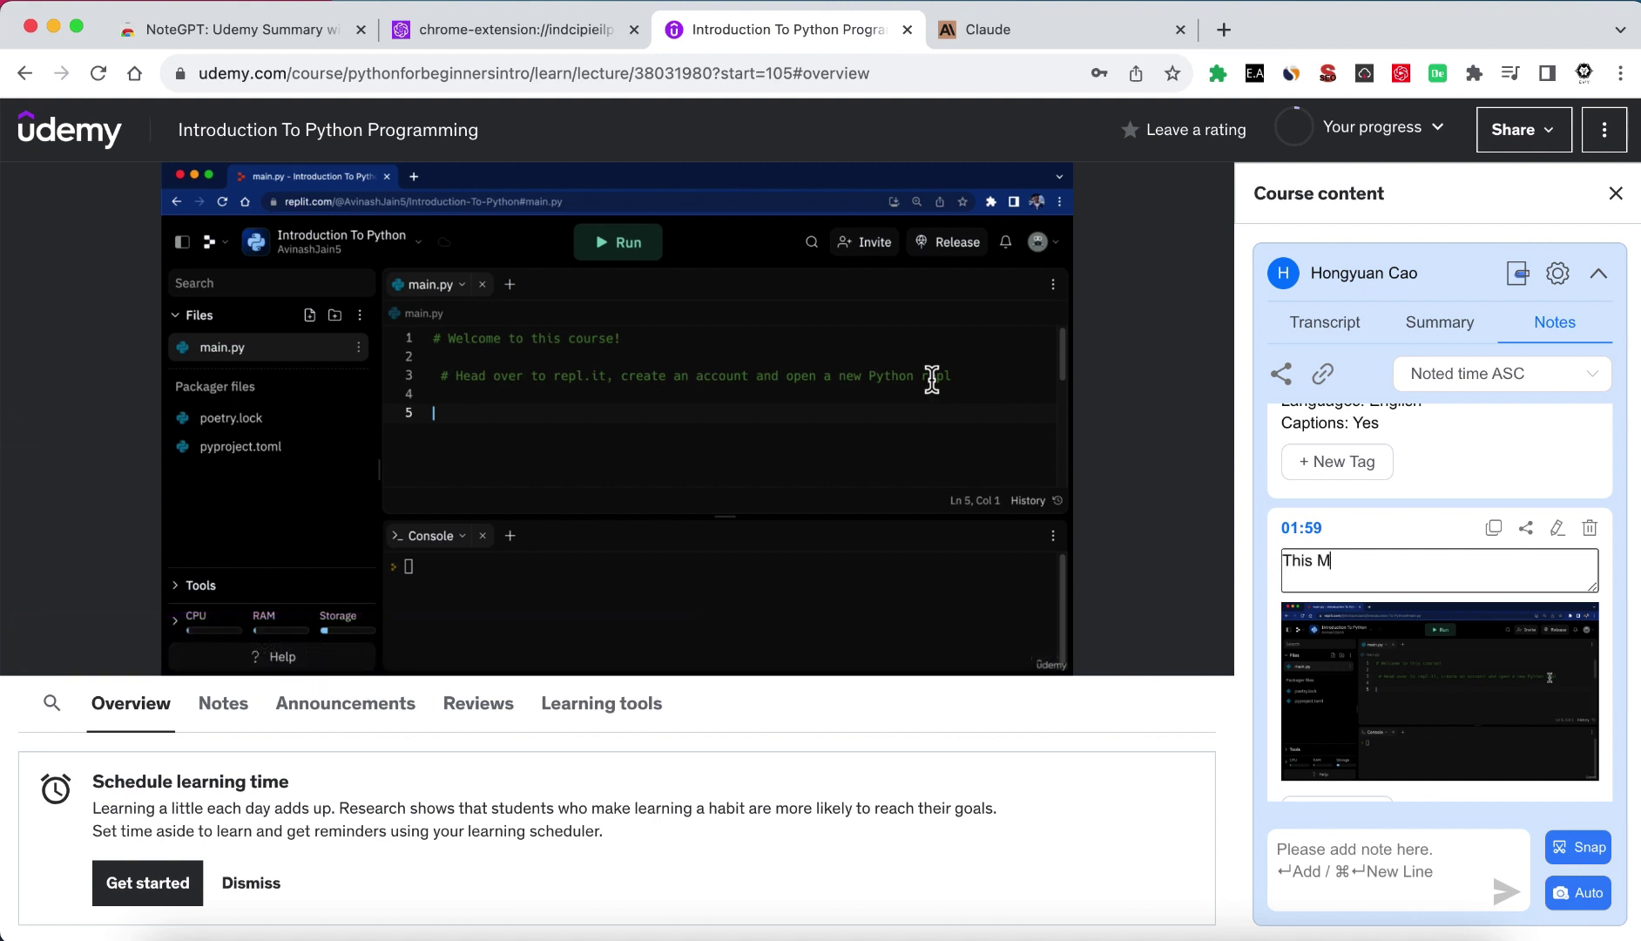
text(y)
key(BackSpace)
click(1383, 602)
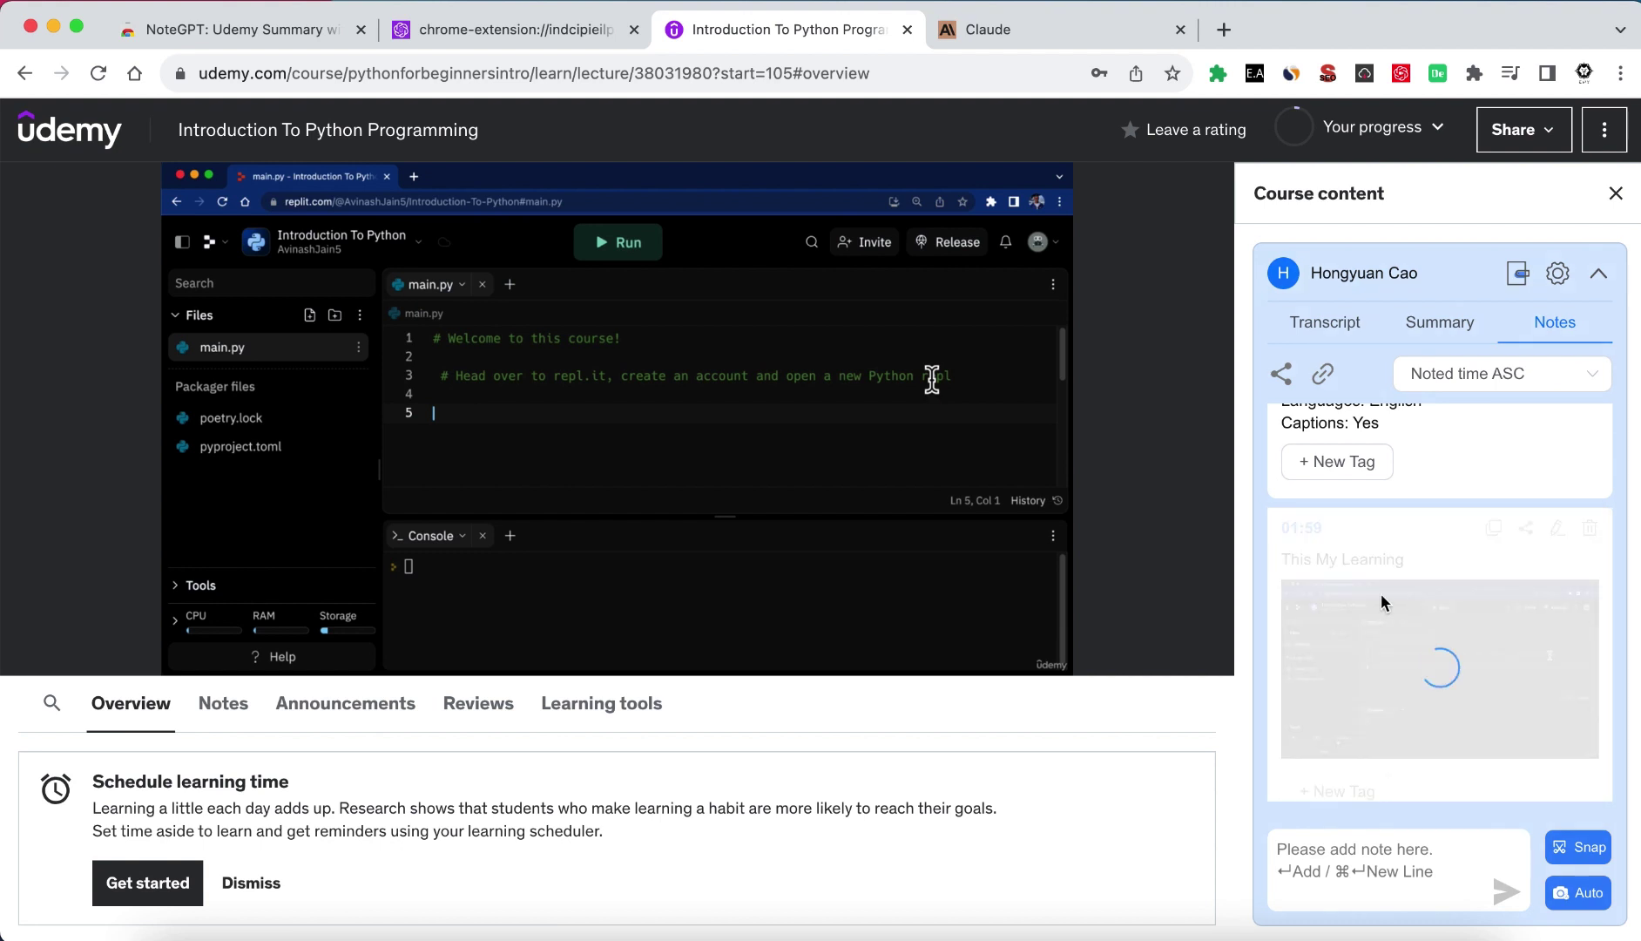
scroll(1359, 552, up, 5)
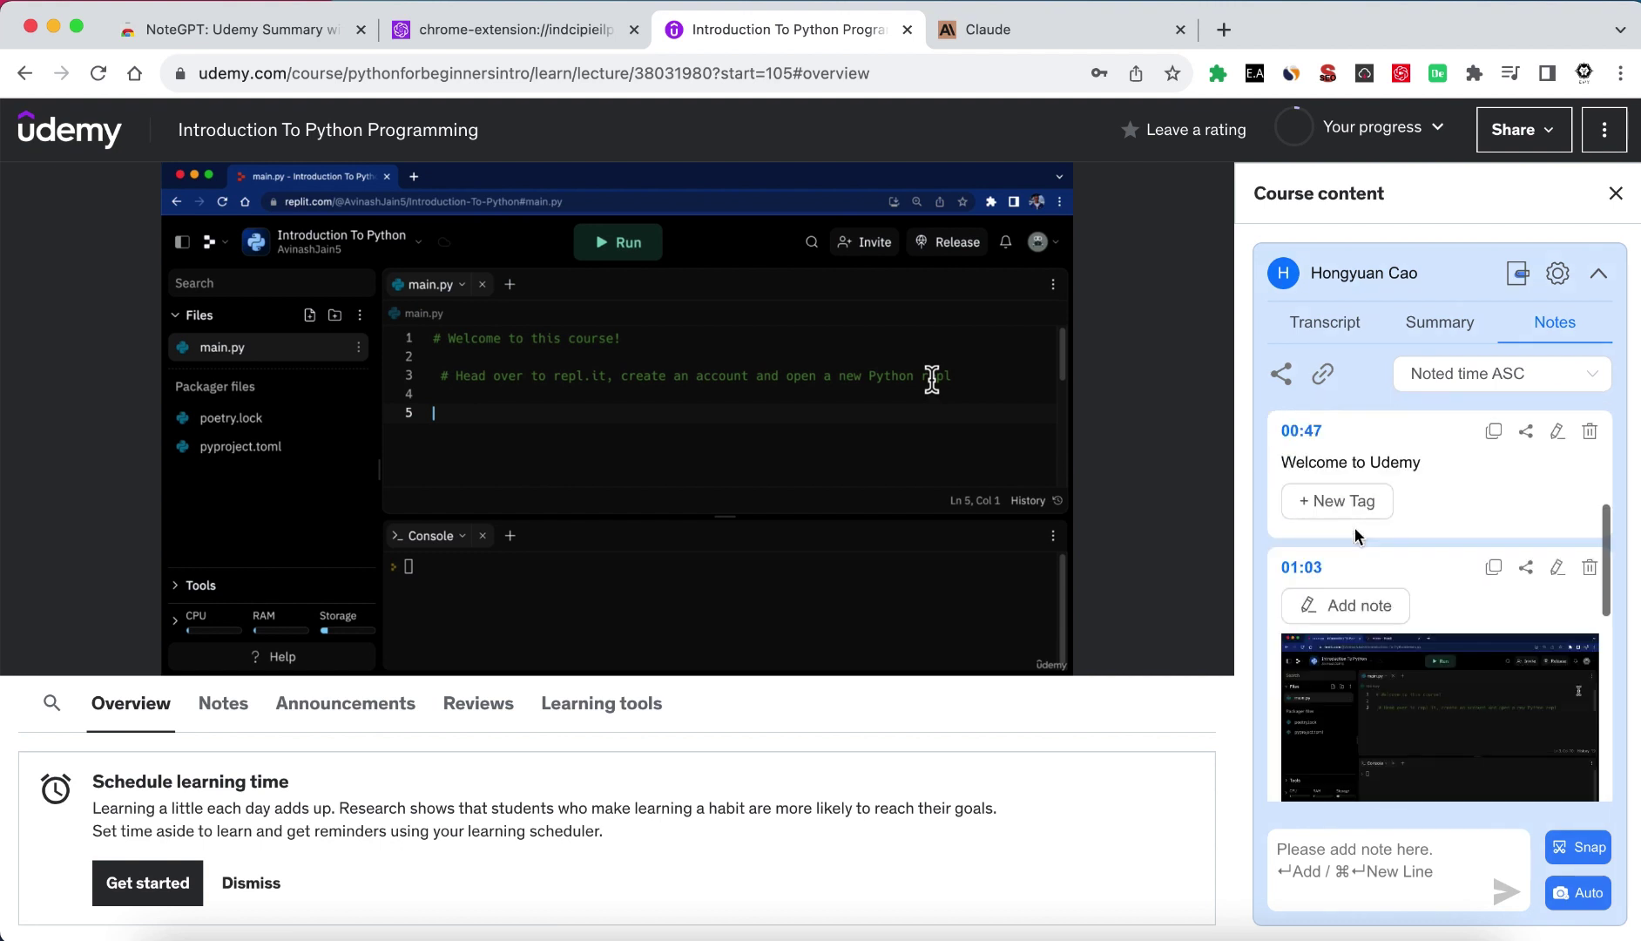
scroll(1355, 535, down, 3)
scroll(1356, 535, up, 5)
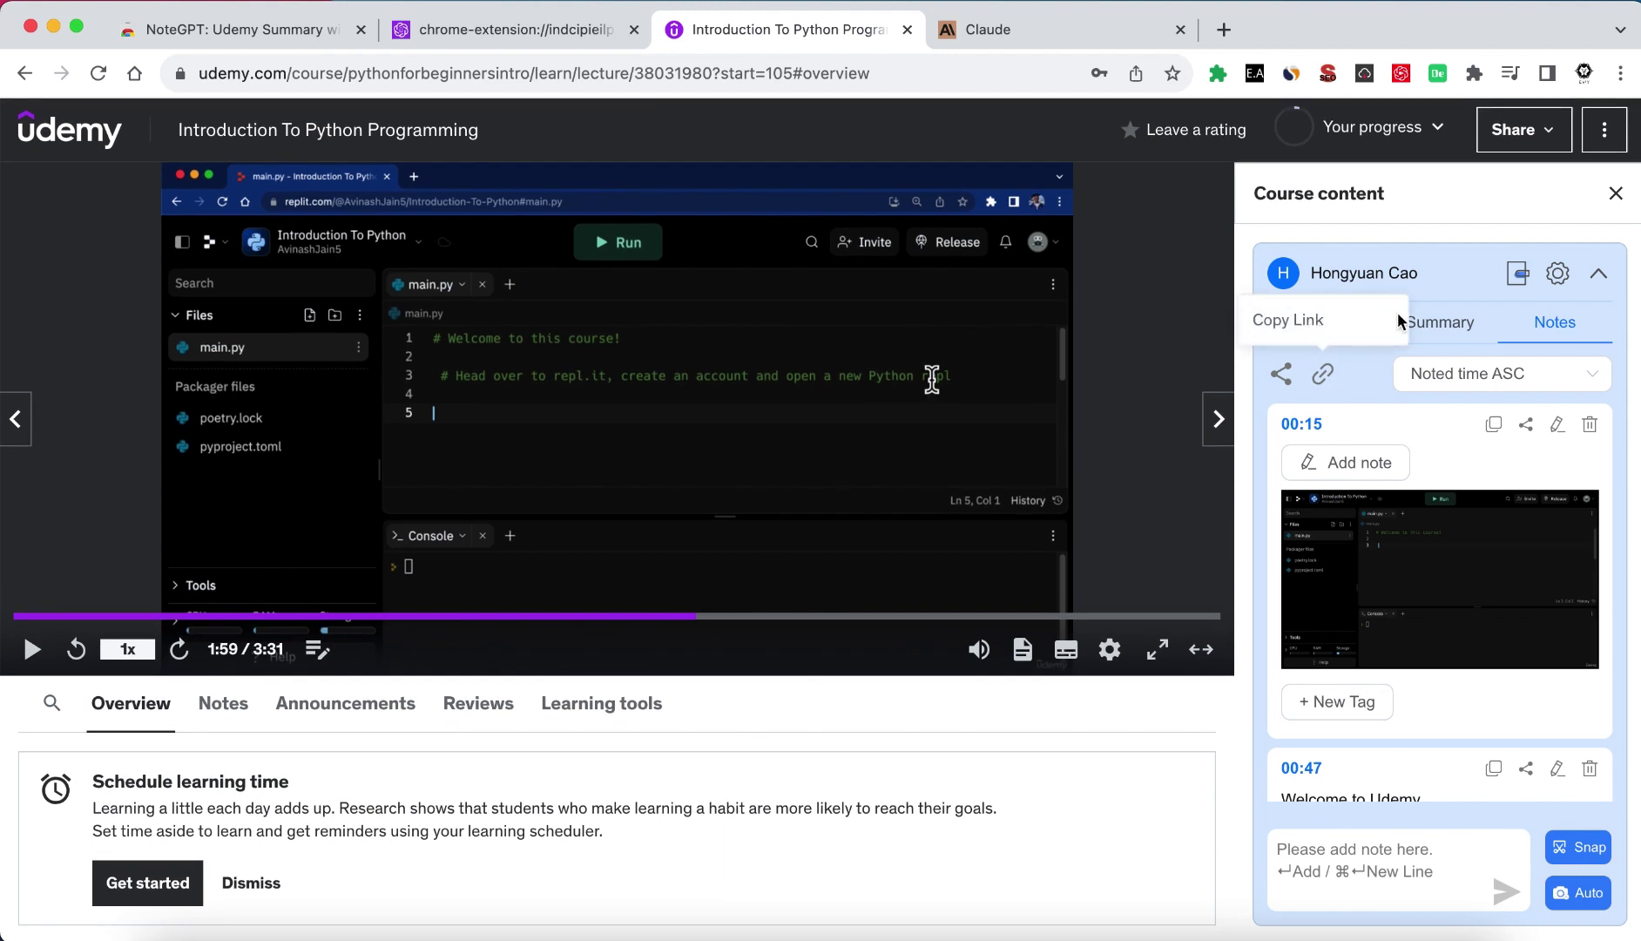
click(1434, 326)
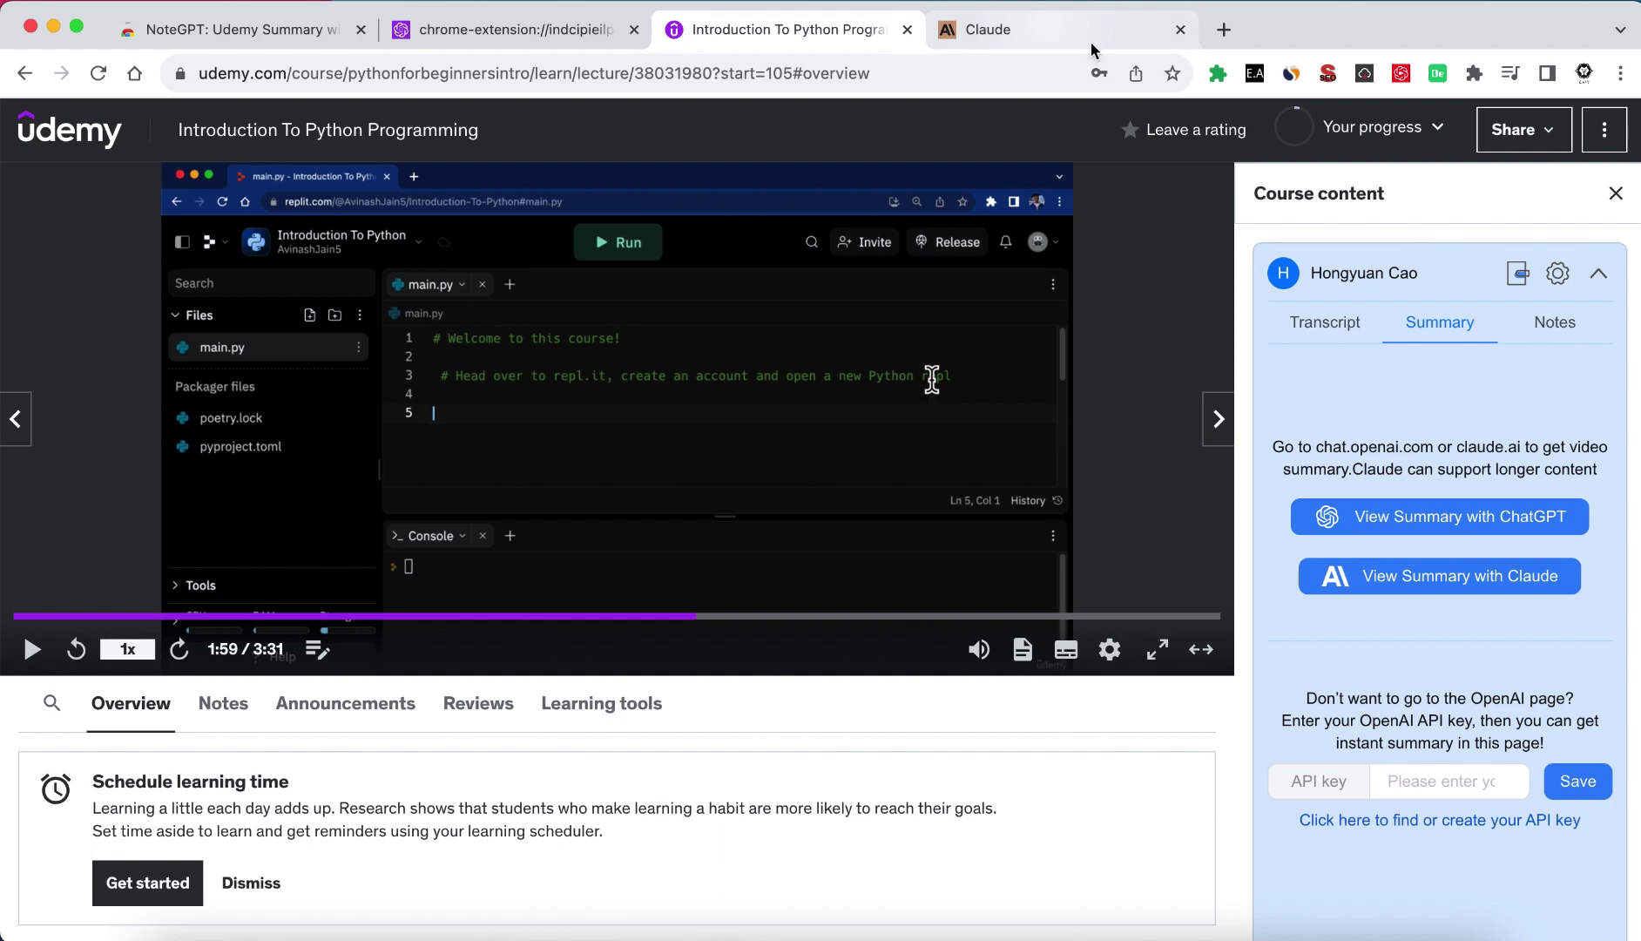
click(1558, 274)
scroll(715, 696, down, 1)
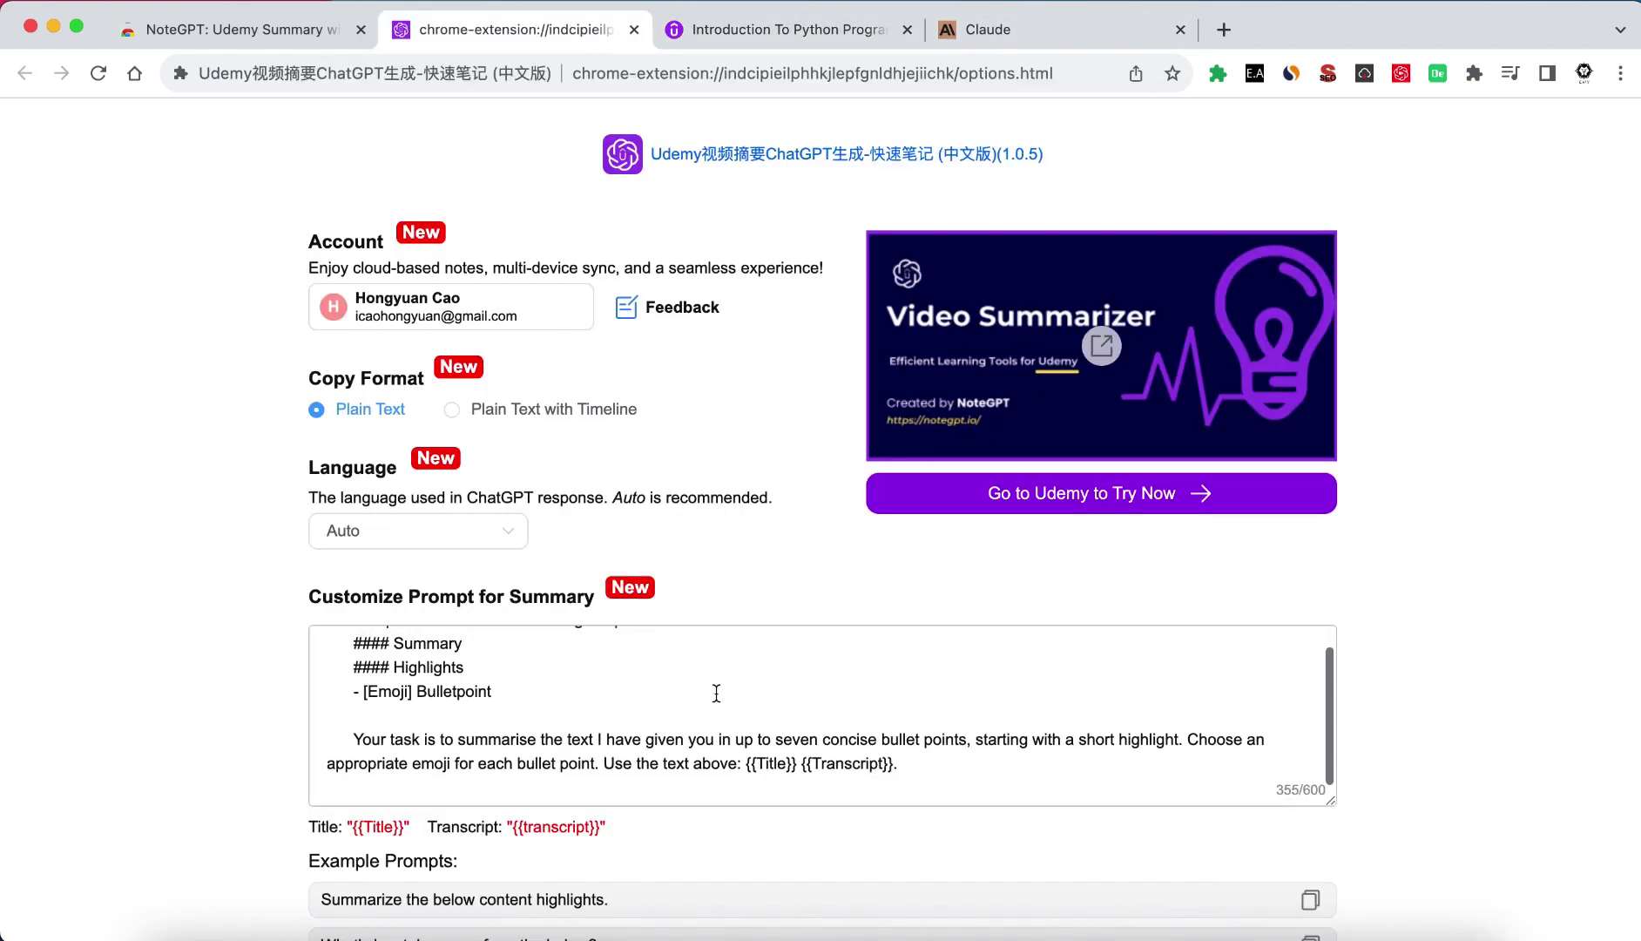
scroll(715, 696, up, 1)
scroll(710, 743, down, 1)
scroll(706, 832, down, 5)
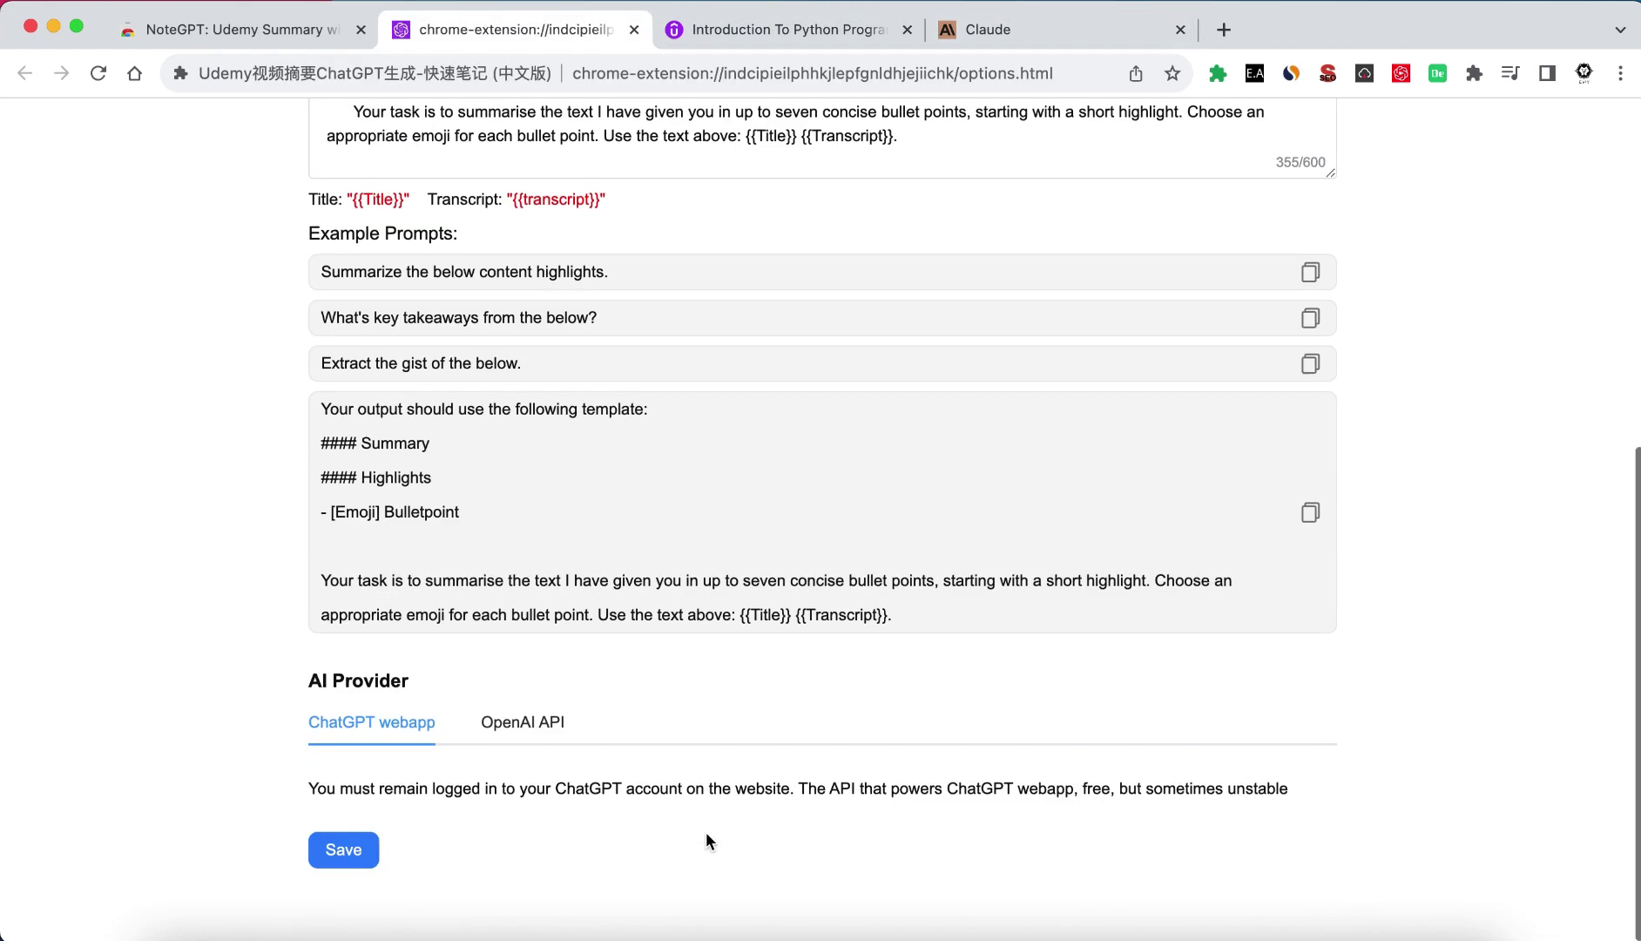
Save the NoteGPT AI provider settings, then switch to another browser tab
click(343, 892)
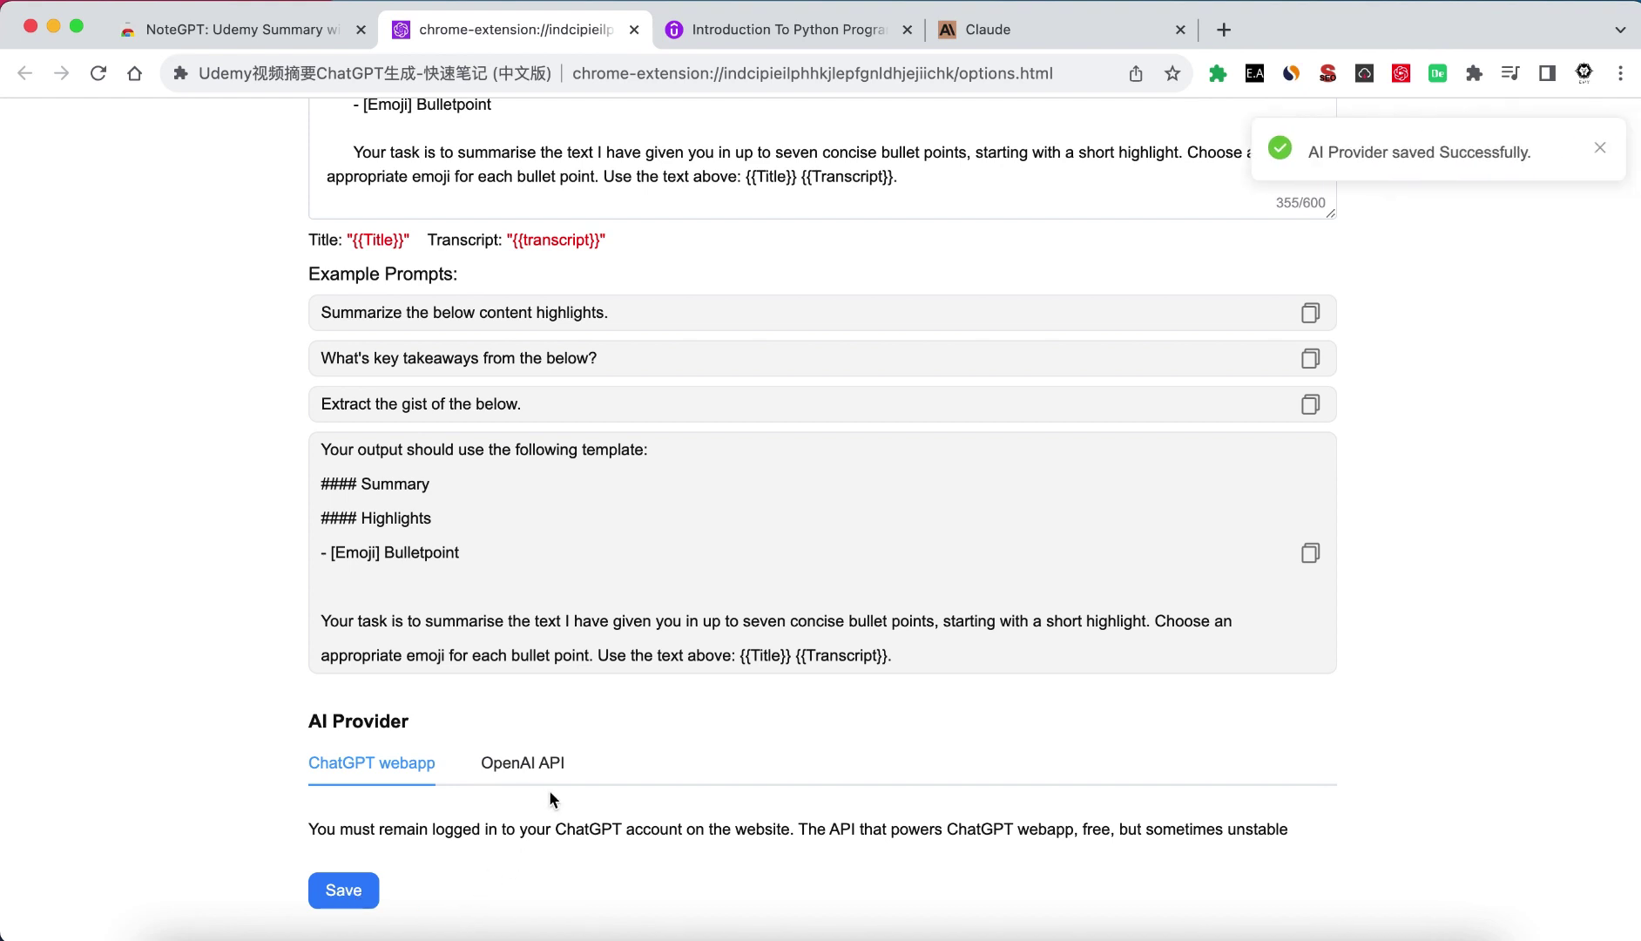
click(728, 38)
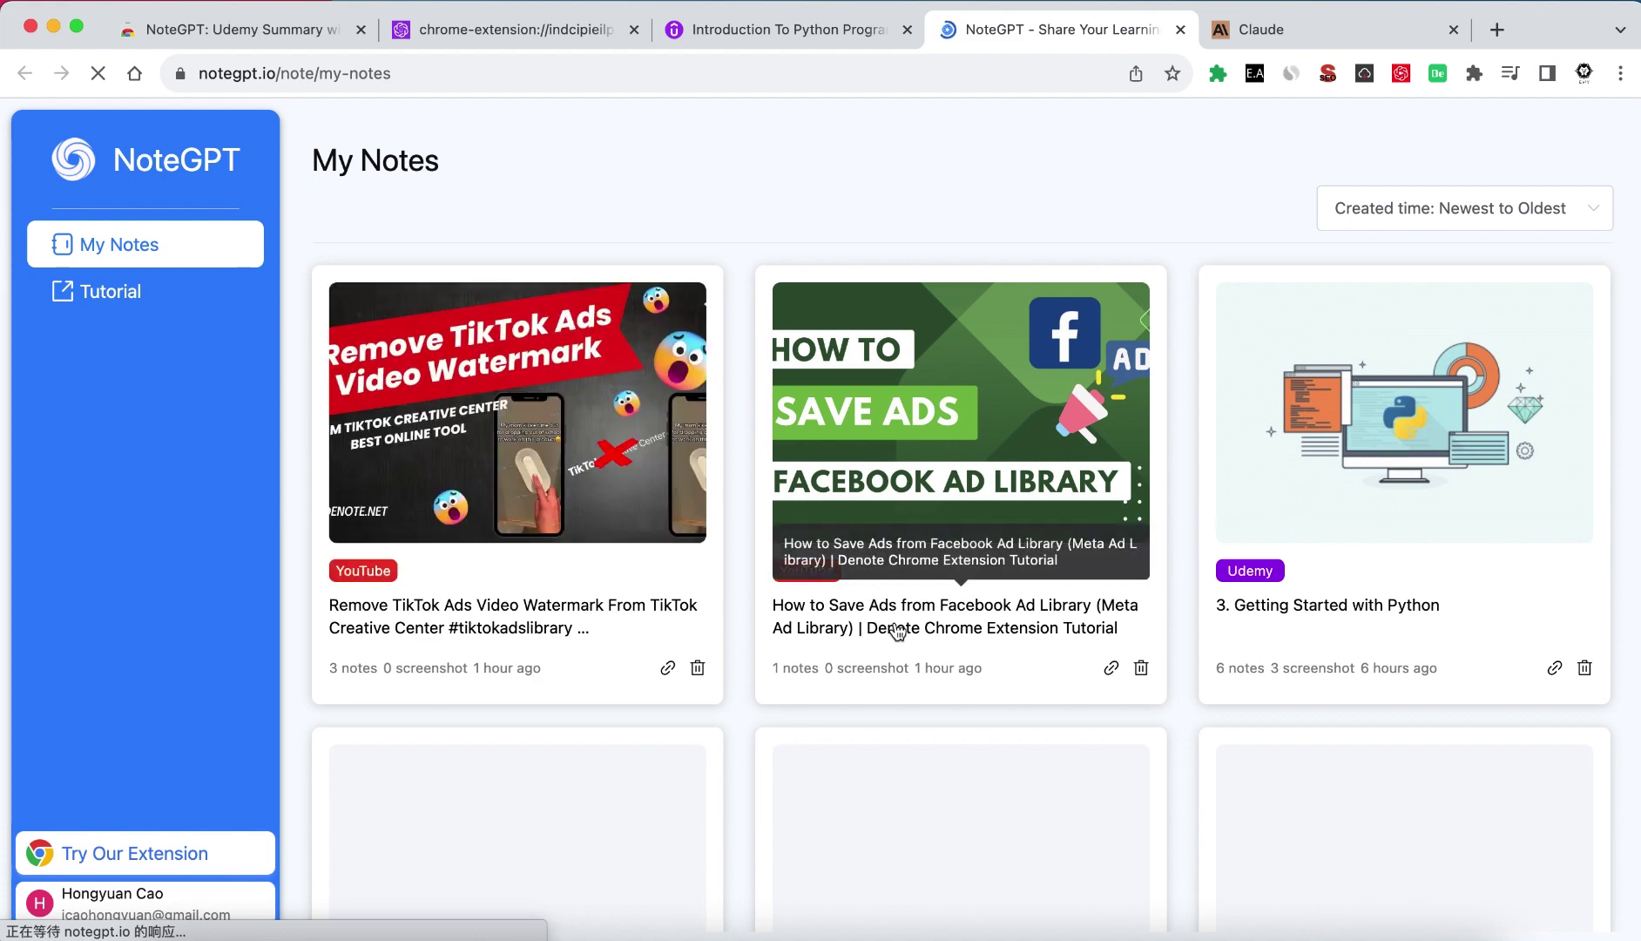
scroll(538, 667, down, 3)
scroll(571, 612, up, 2)
scroll(572, 612, up, 1)
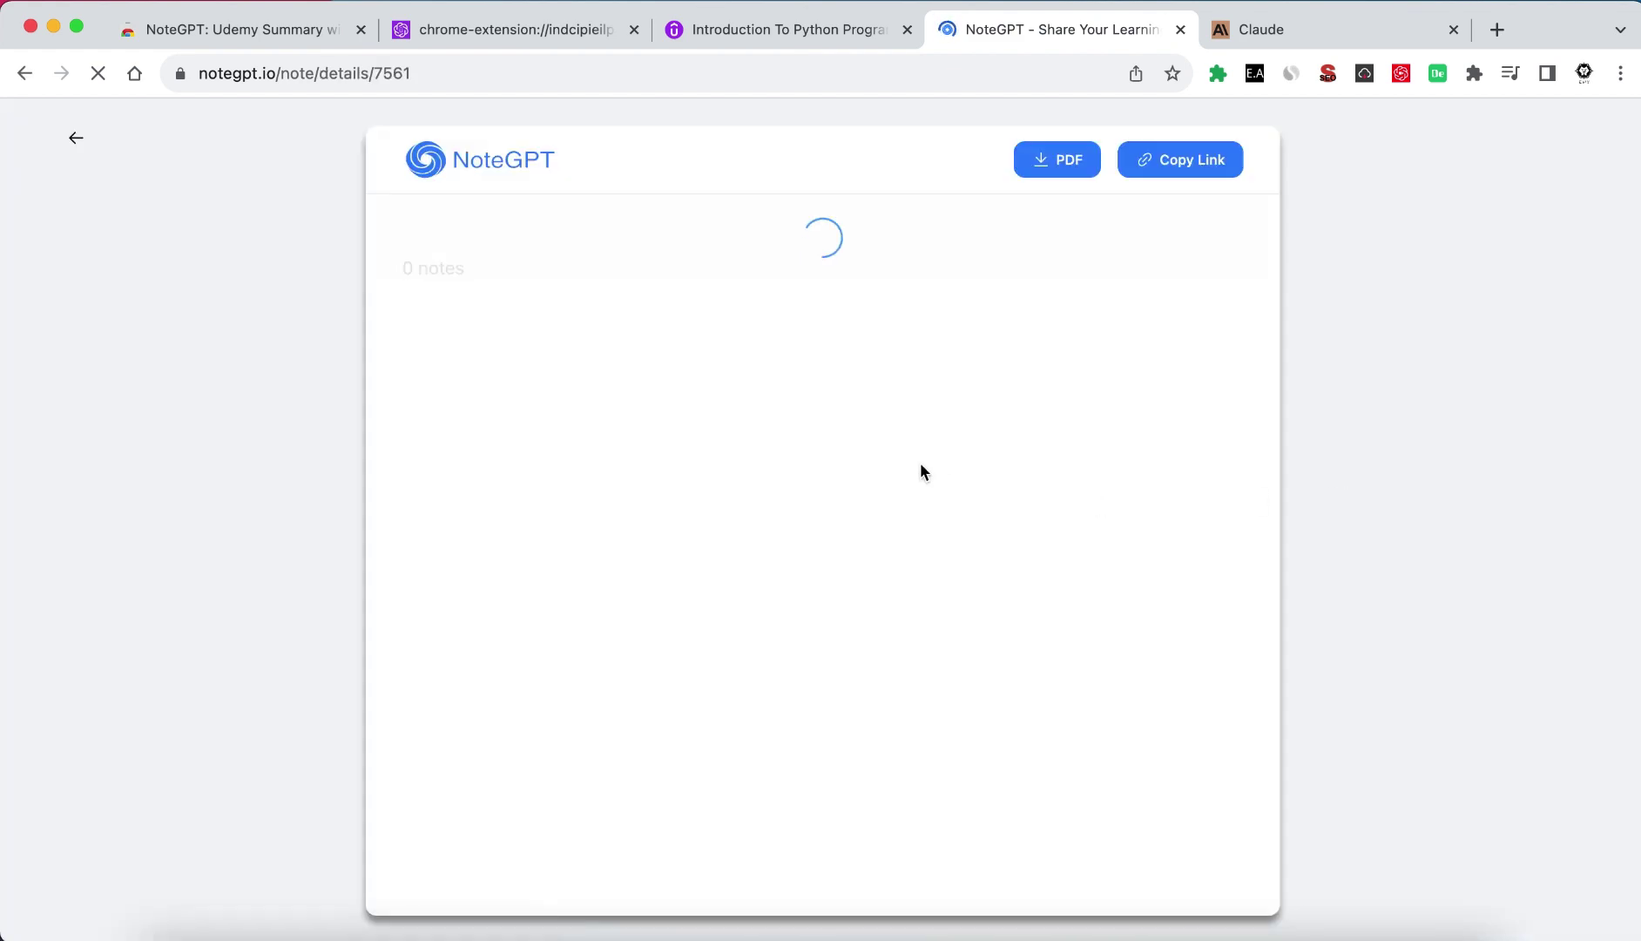
scroll(766, 471, down, 2)
scroll(766, 471, down, 1)
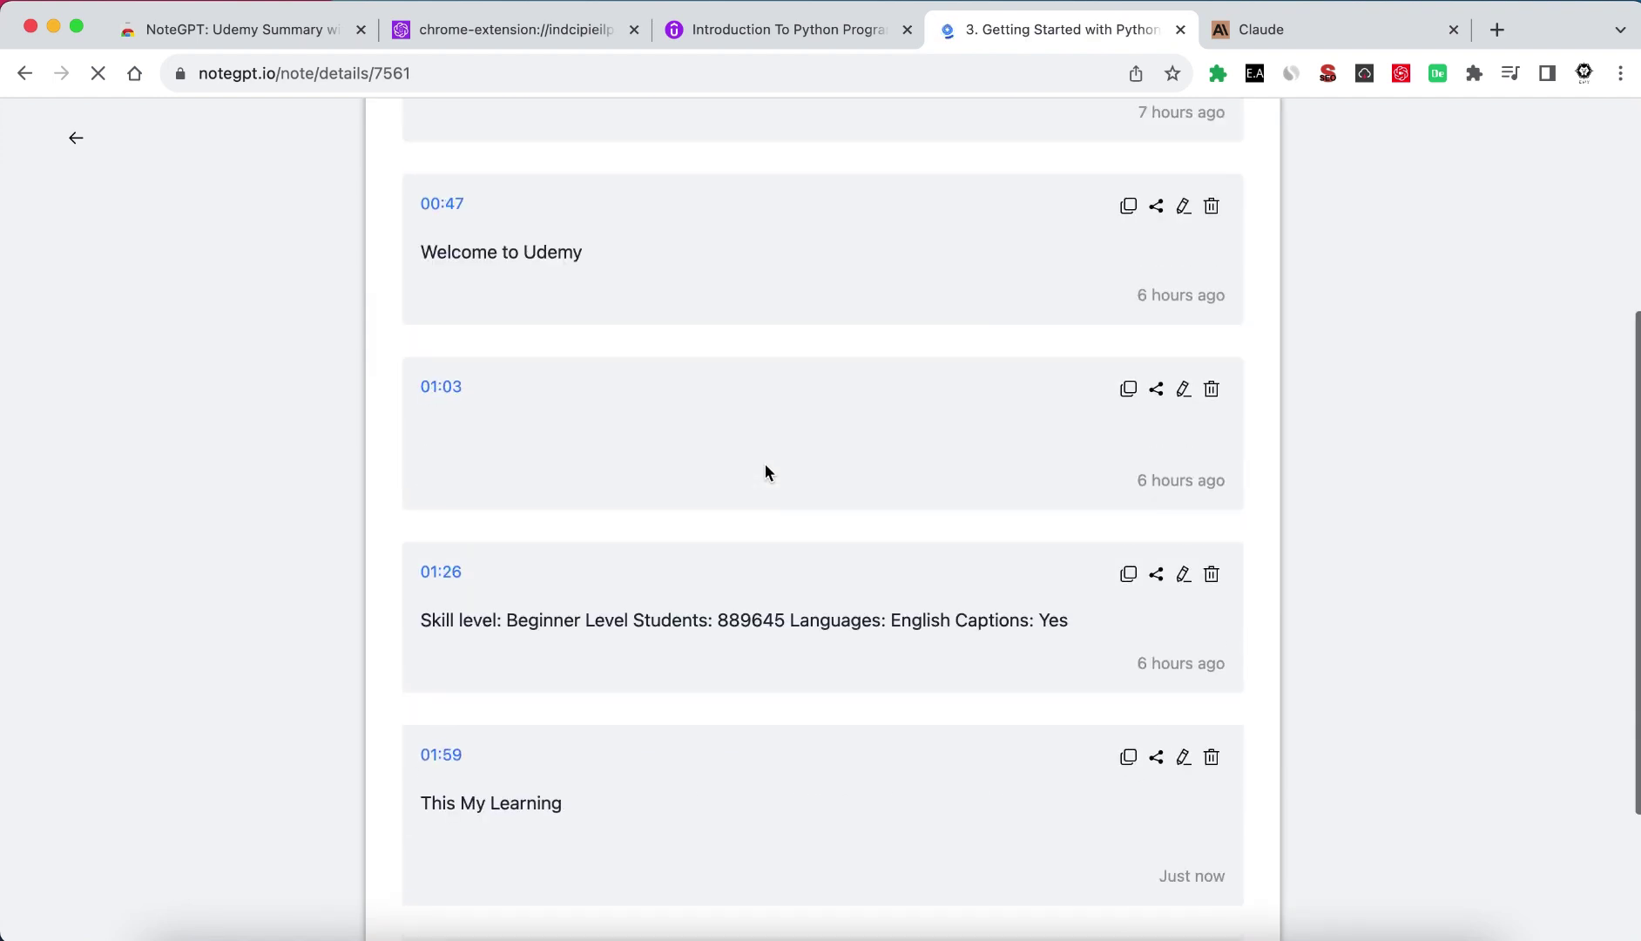
scroll(766, 472, down, 3)
scroll(766, 471, down, 2)
scroll(765, 470, down, 1)
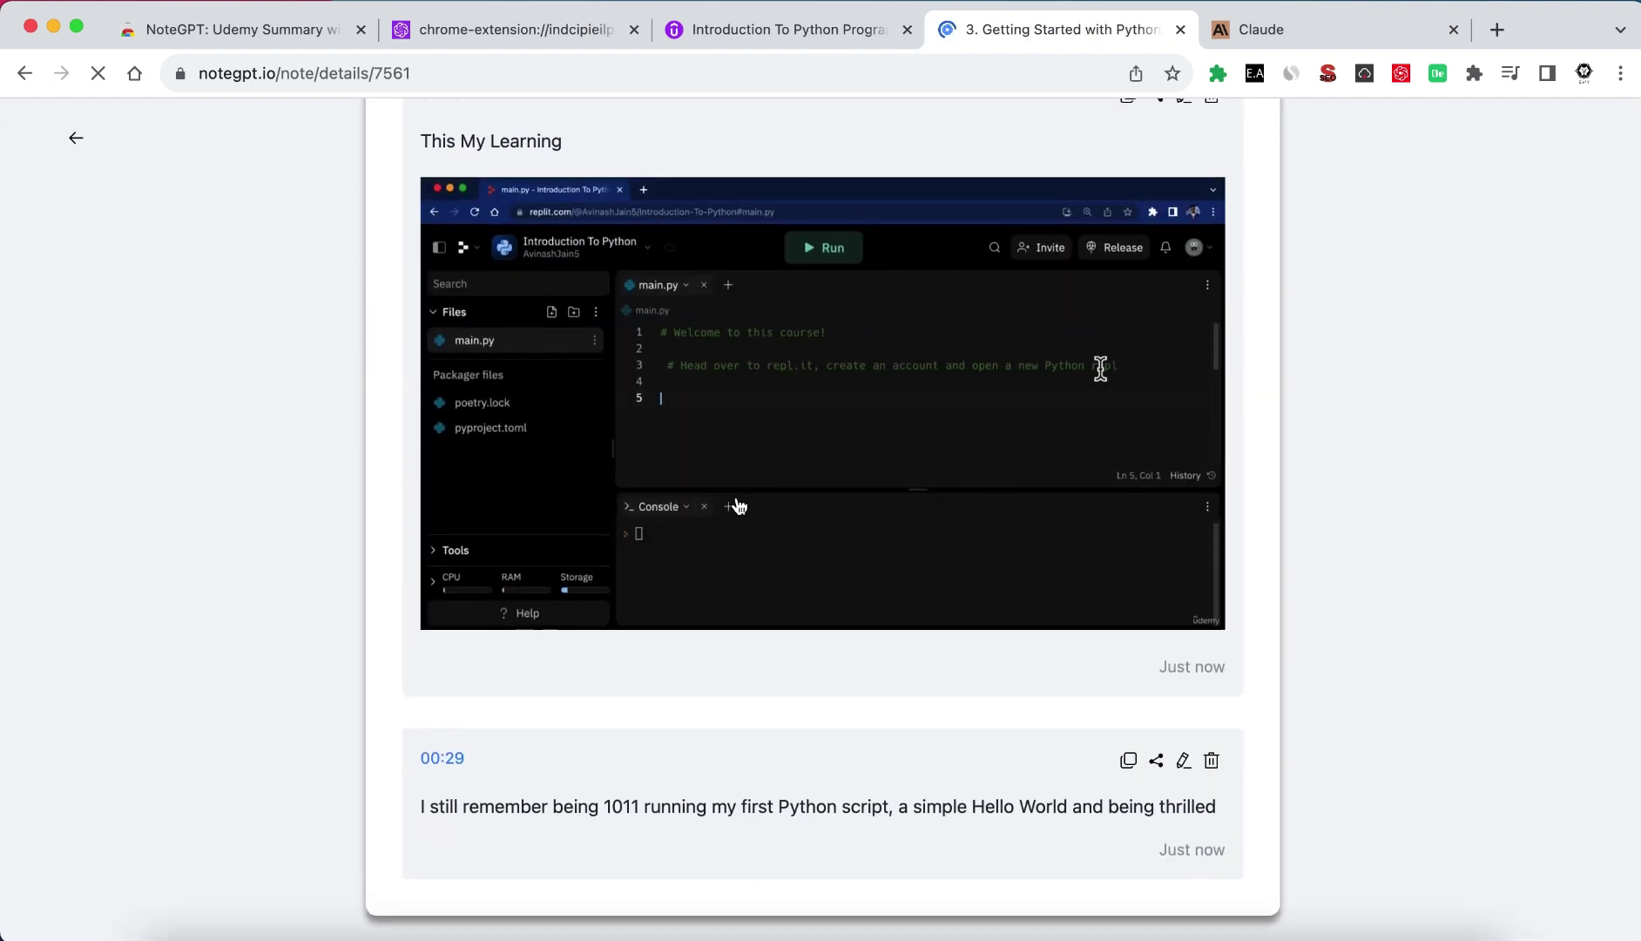
scroll(766, 470, up, 2)
scroll(768, 431, up, 5)
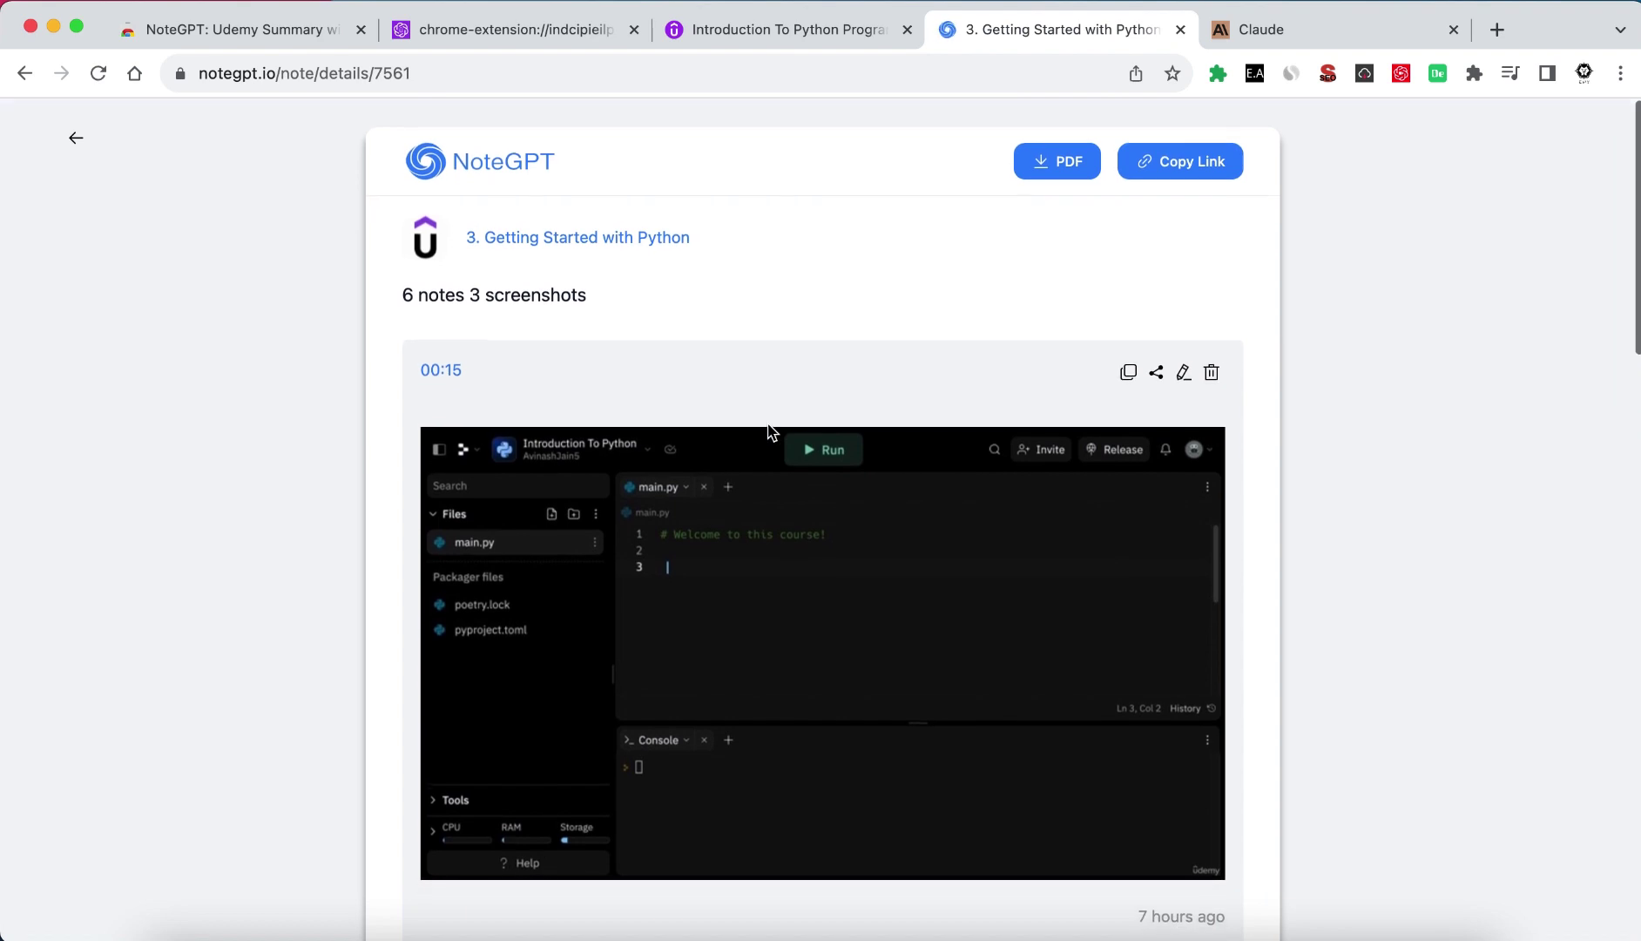
scroll(768, 431, down, 3)
scroll(769, 431, down, 5)
scroll(767, 430, up, 8)
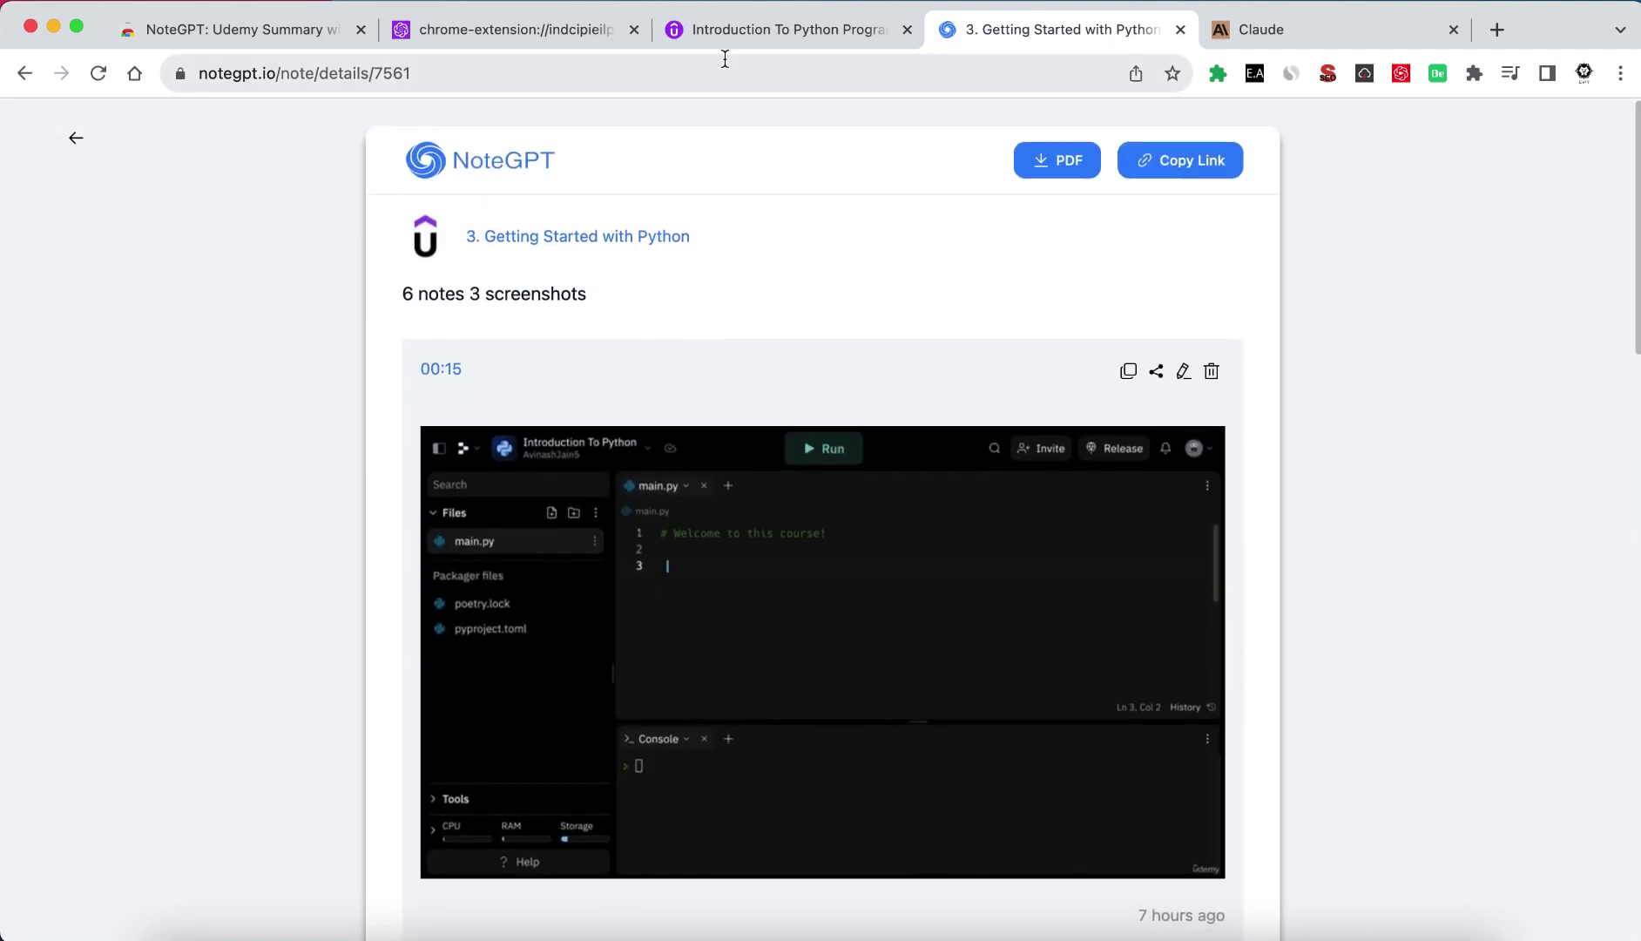
Return to the Udemy lecture tab after reviewing the six 'Getting Started with Python' notes
click(666, 41)
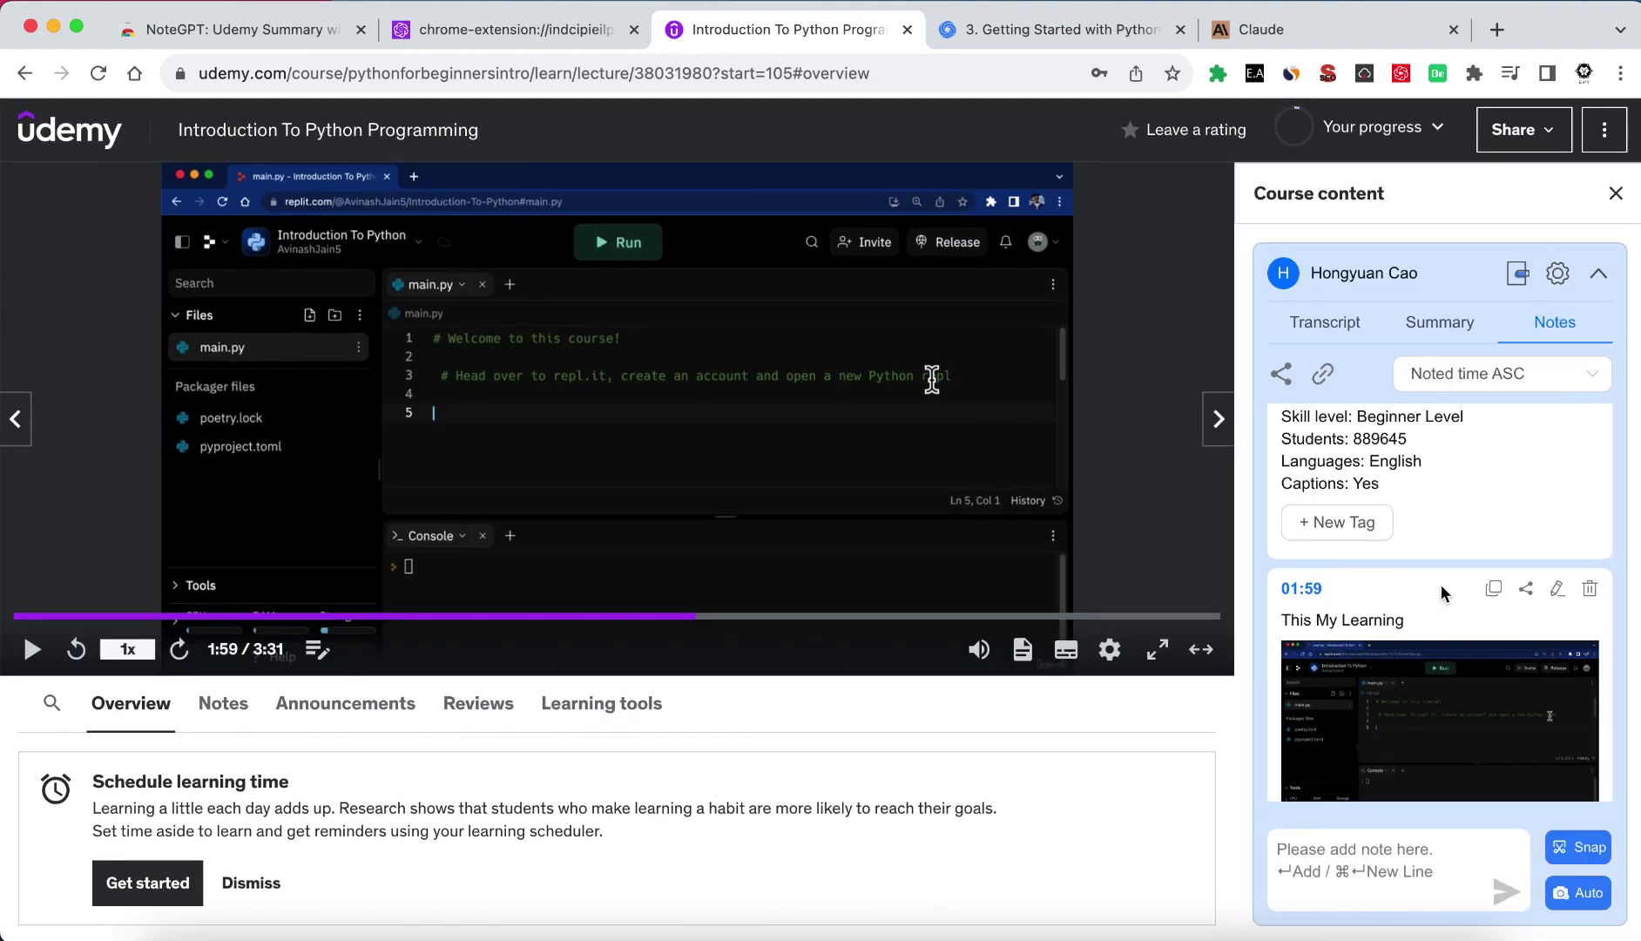
scroll(1442, 593, up, 3)
scroll(1447, 509, up, 3)
scroll(1454, 399, up, 3)
scroll(1454, 467, up, 2)
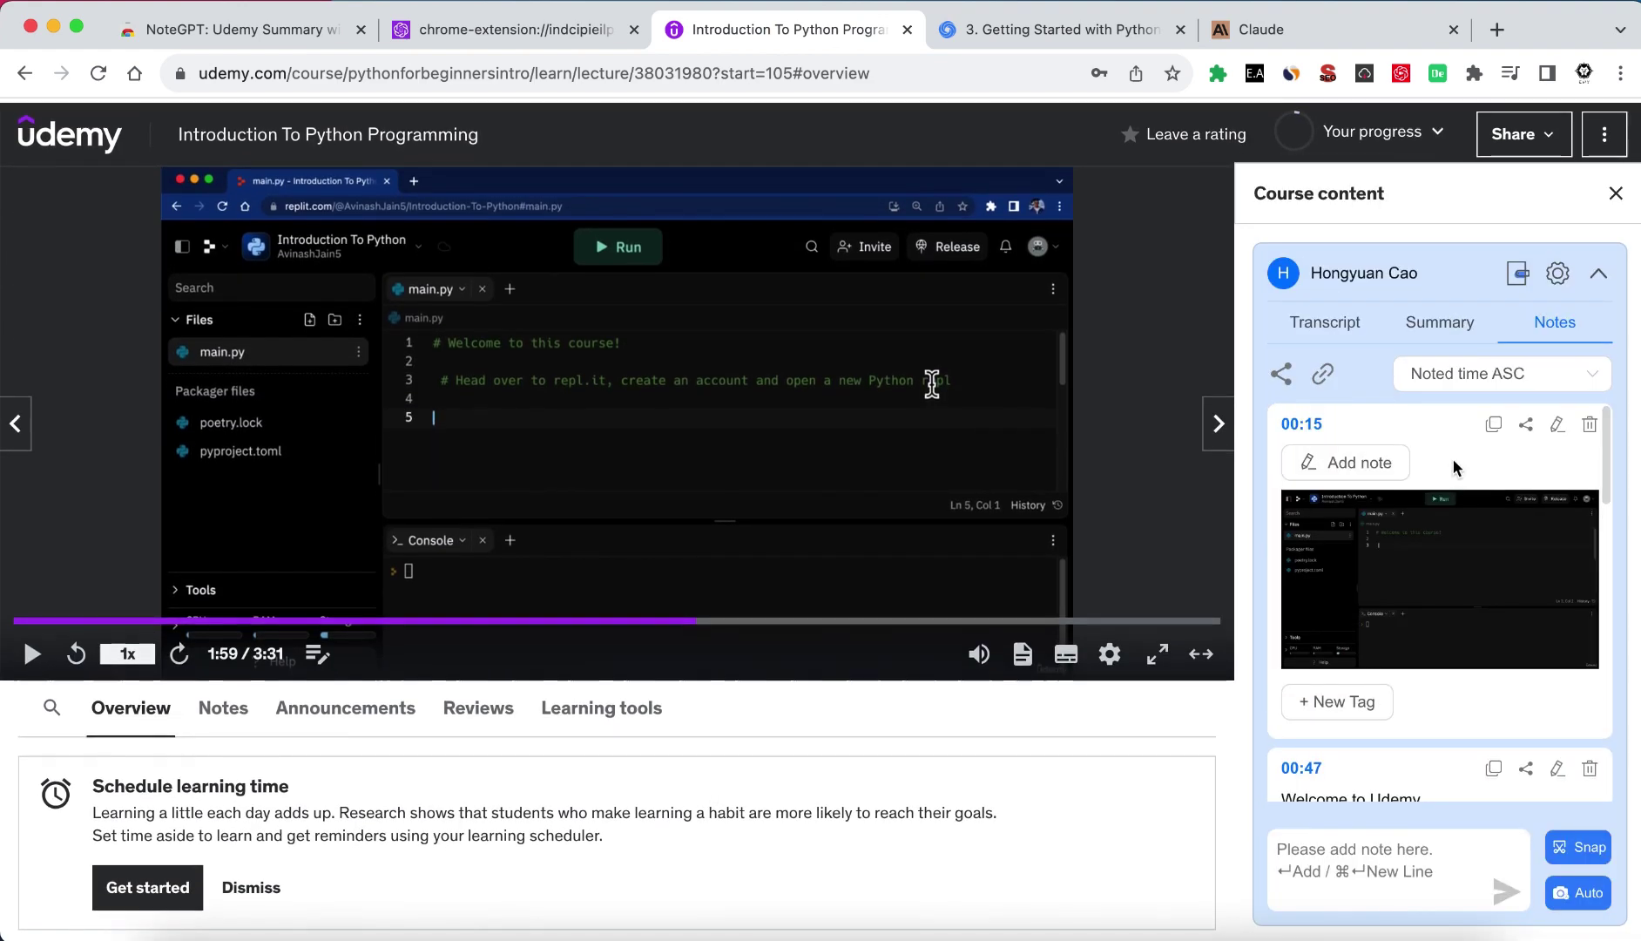